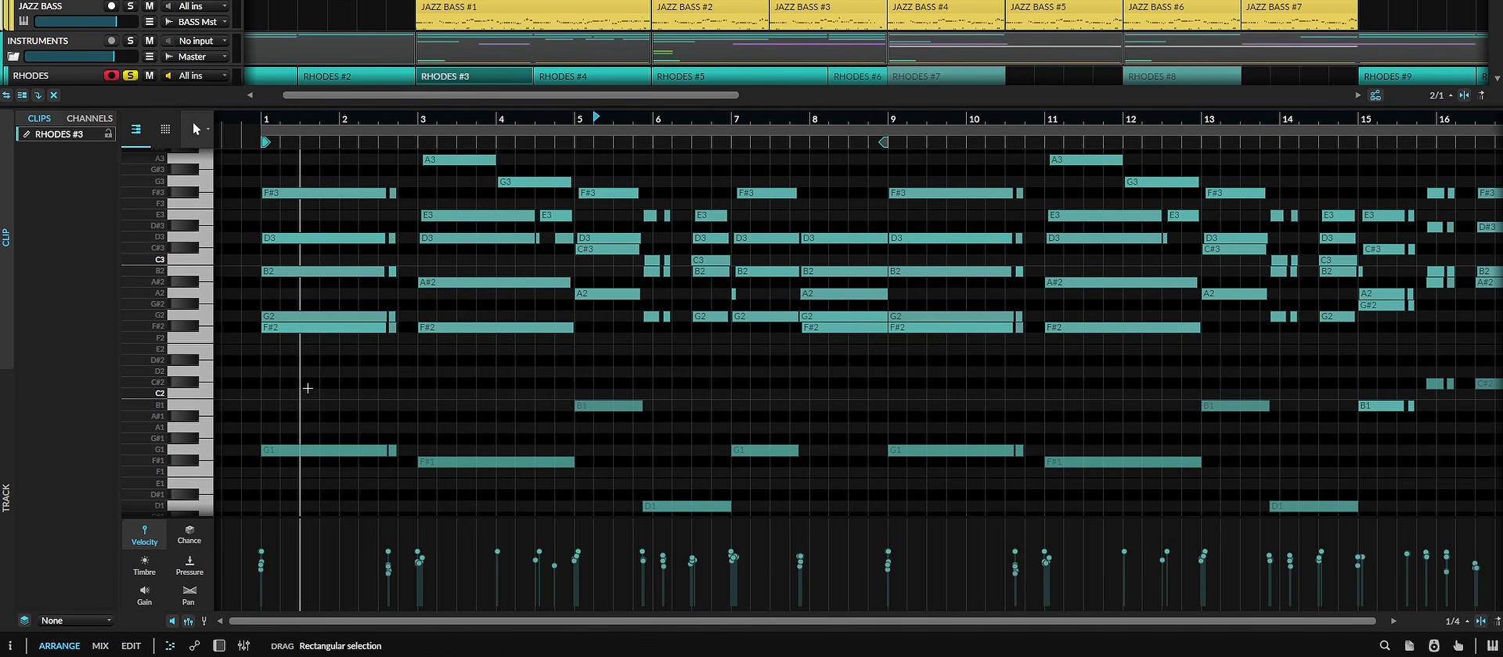
Step: Audition the RHODES #3 clip from just after bar 3
left_click(307, 388)
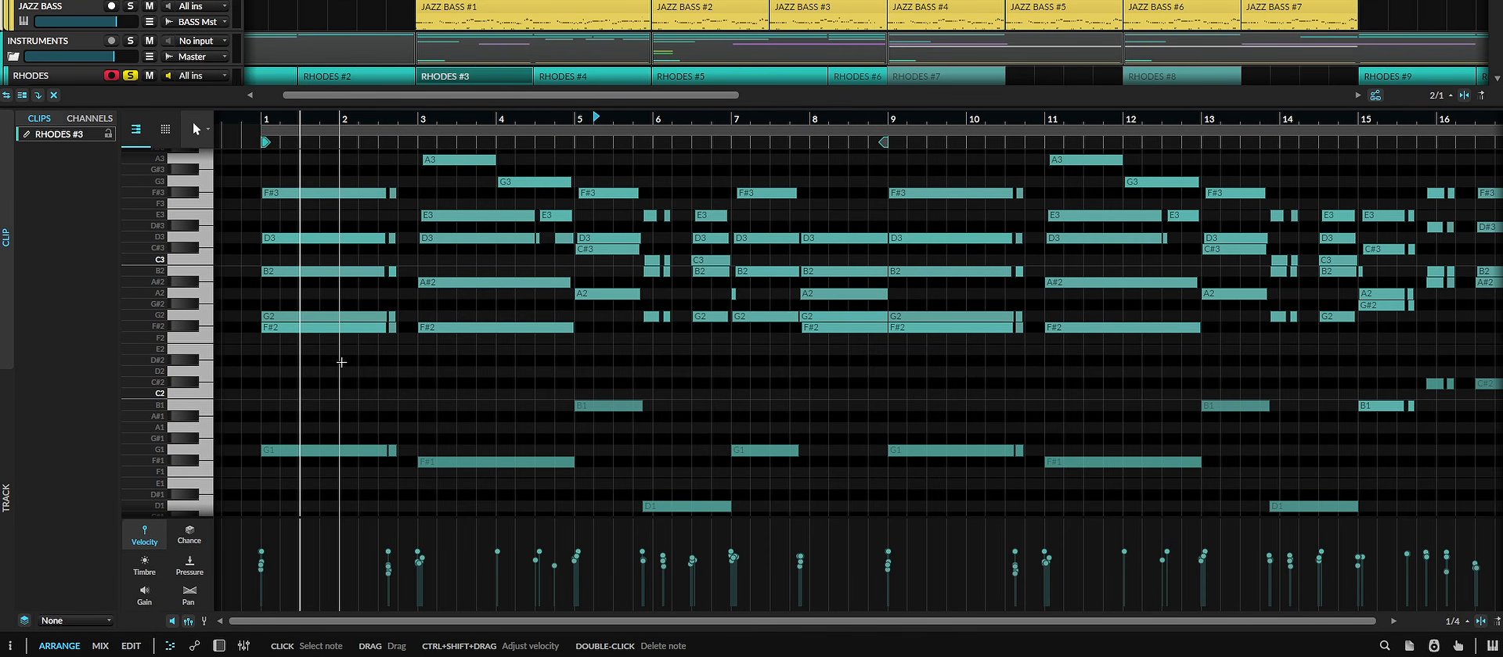
left_click_drag(433, 386, 458, 321)
left_click_drag(544, 158, 542, 161)
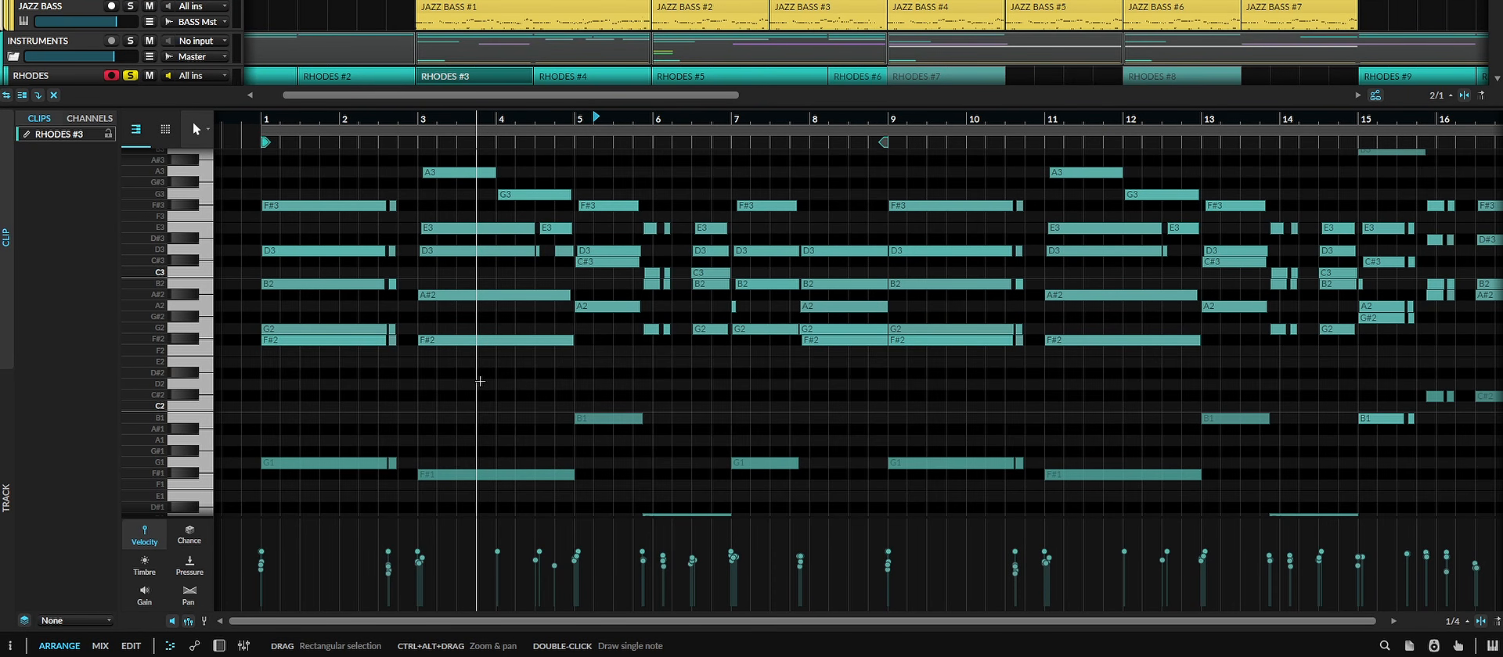
left_click_drag(497, 413, 469, 431)
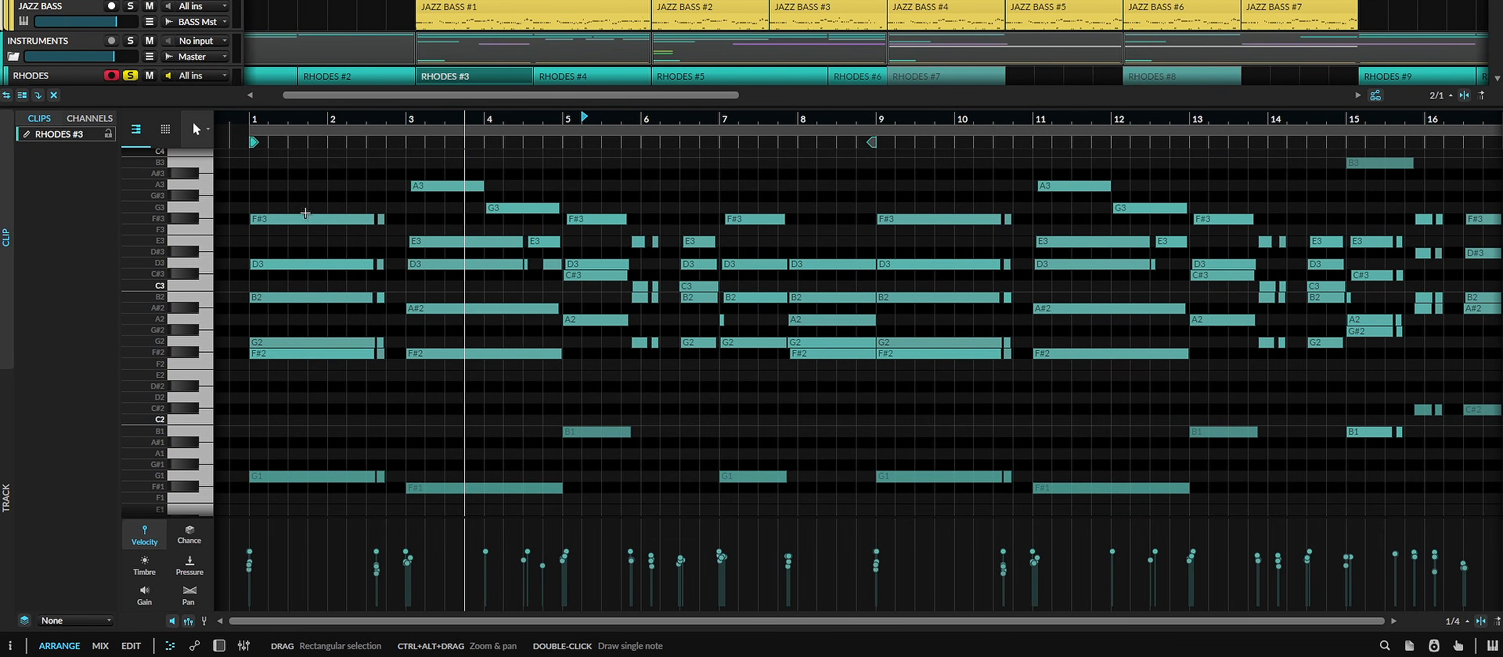
left_click(327, 118)
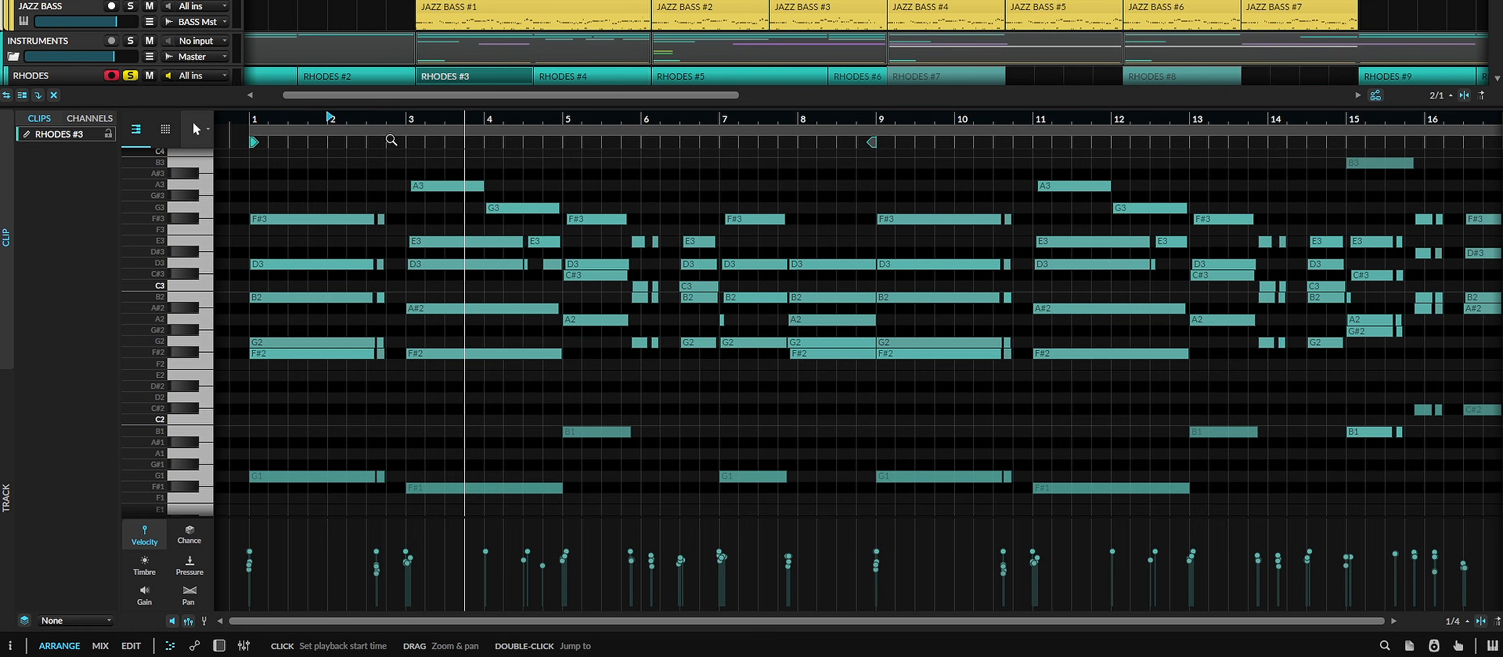
left_click(423, 118)
key("space")
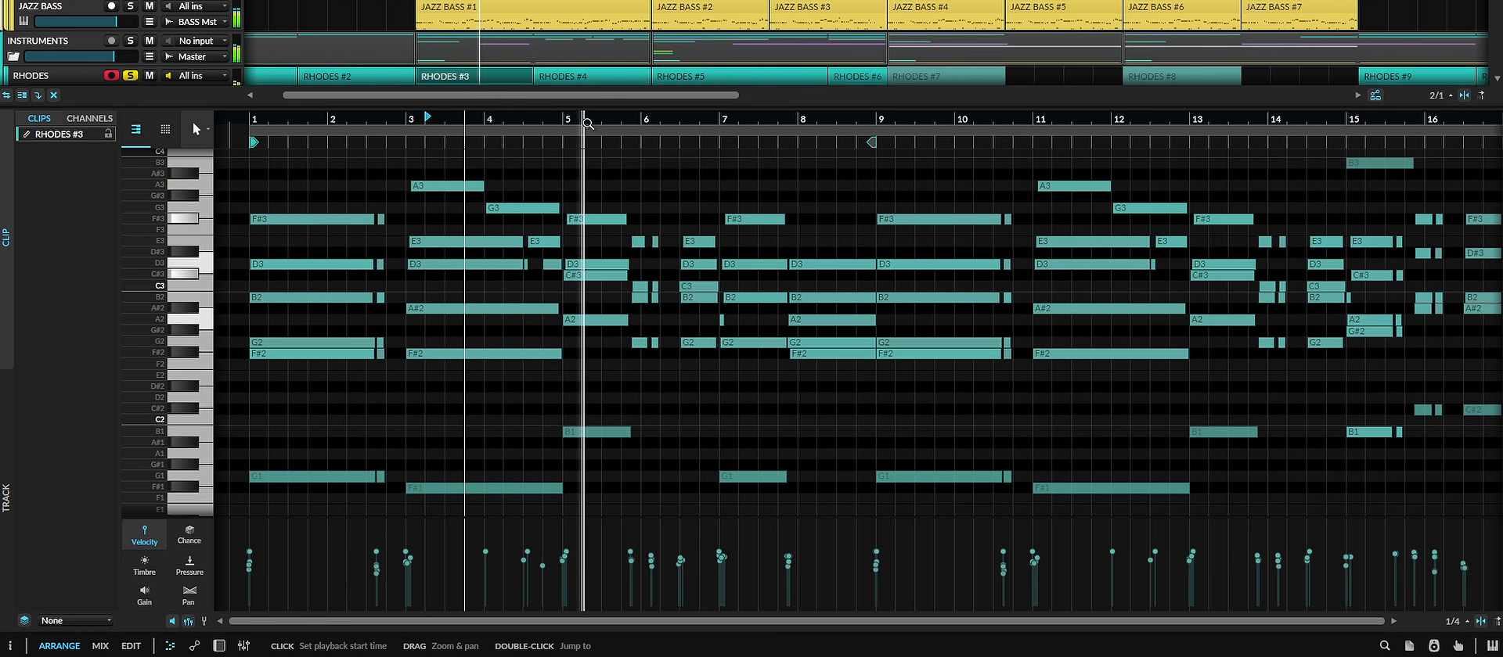
key("space")
Step: Highlight the top melody notes of the RHODES #3 chords across bars 1 to 7, and clear the selection
left_click_drag(369, 169, 556, 210)
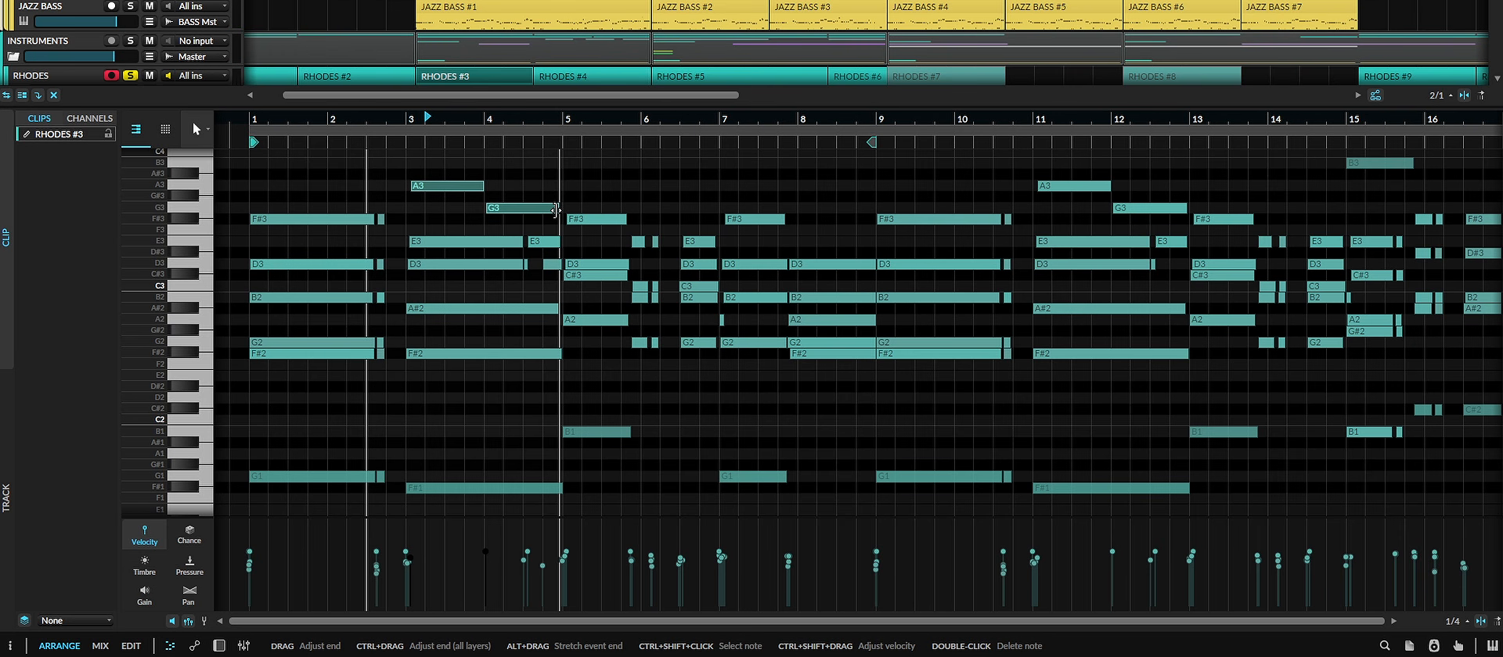
left_click(380, 226)
left_click_drag(381, 226, 388, 233)
left_click_drag(441, 155, 519, 281)
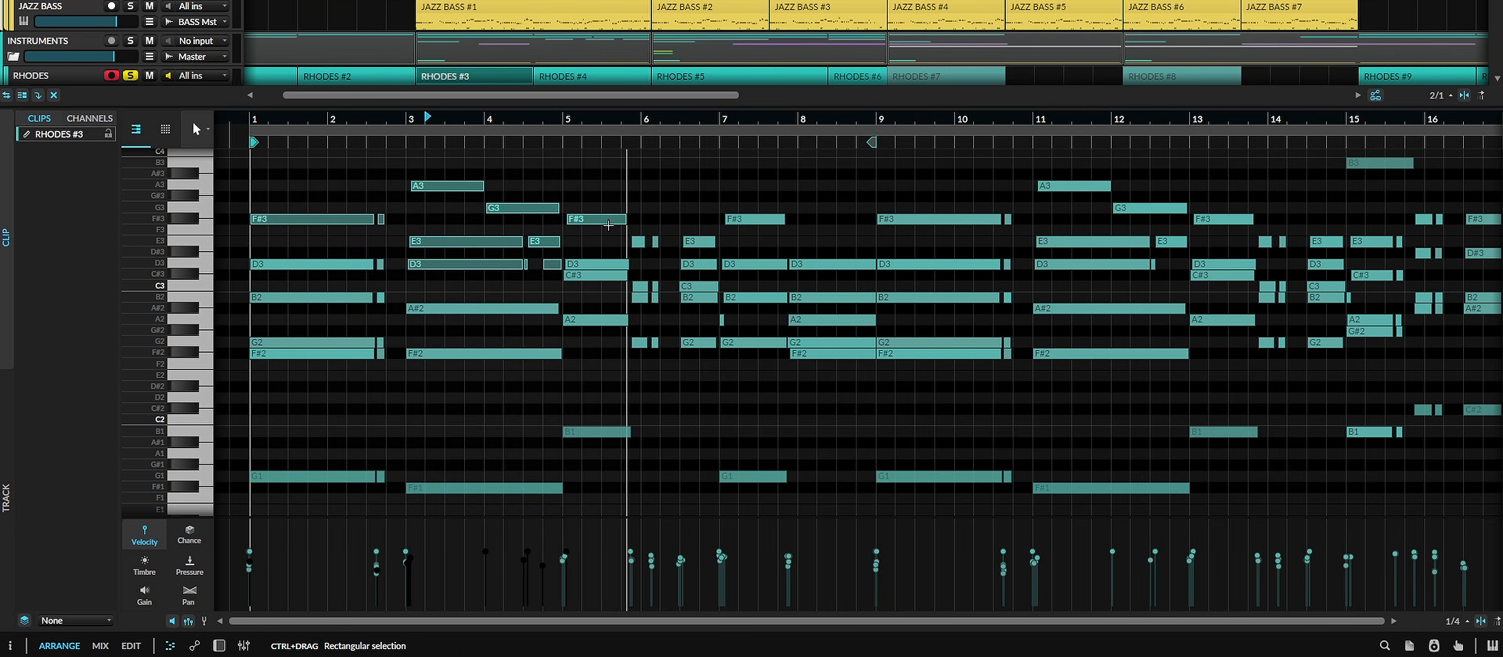
left_click(732, 219, "shift")
left_click(728, 297, "shift")
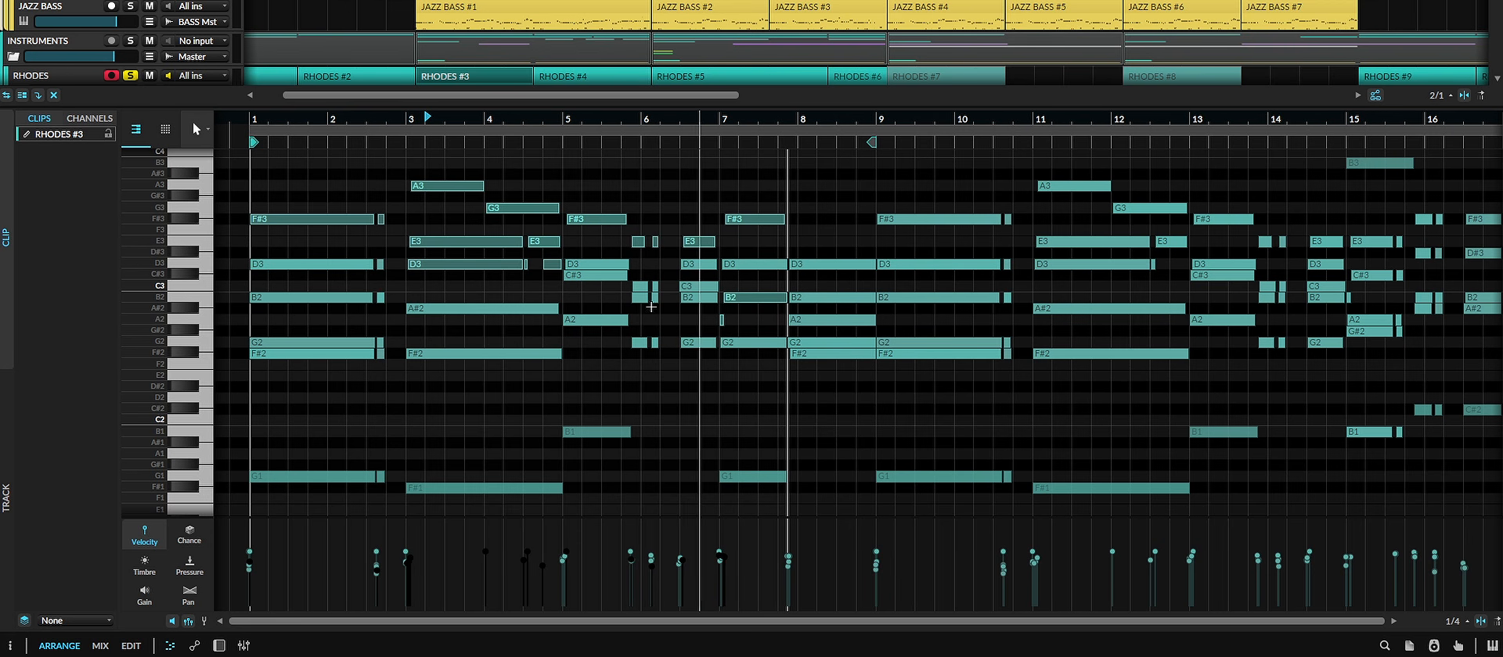
left_click(735, 359)
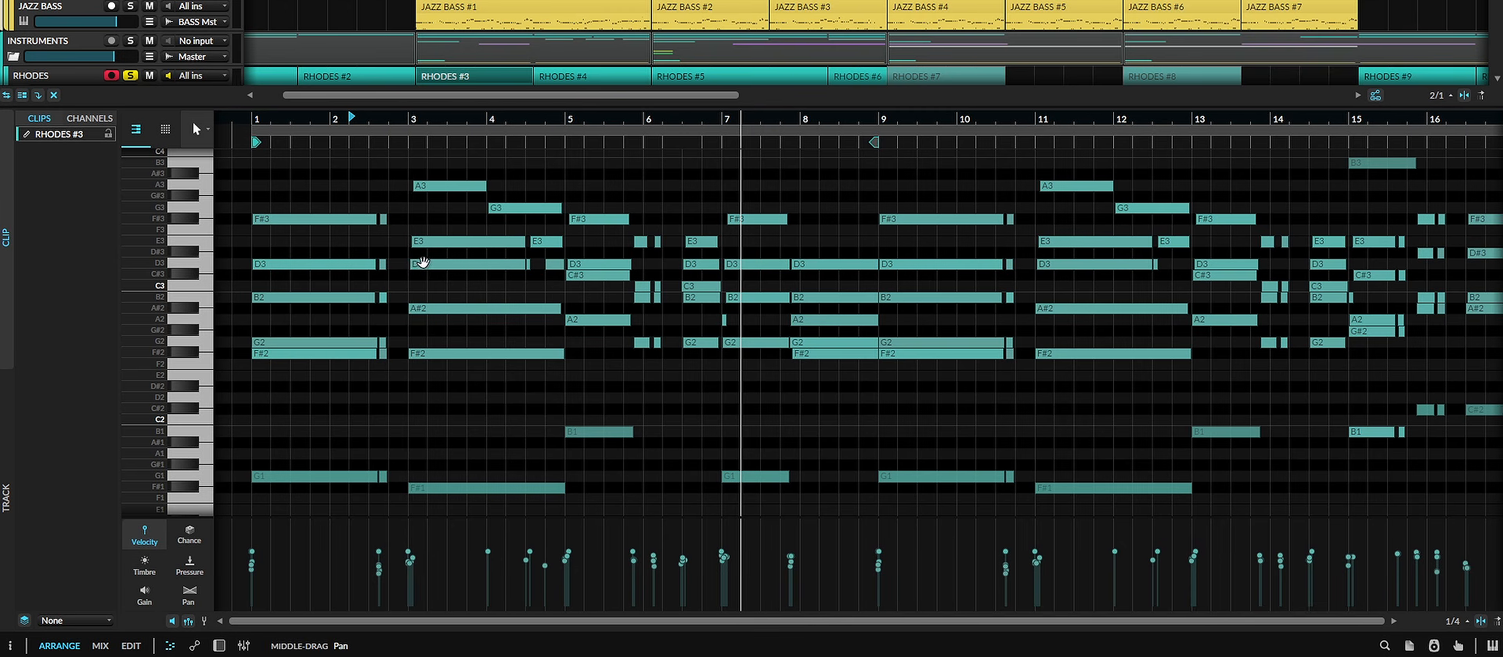
Step: Play the RHODES #3 clip from bar 1 and follow its chords
scroll(411, 264, "up", 5)
left_click_drag(423, 262, 589, 298)
left_click_drag(523, 208, 612, 412)
left_click_drag(631, 242, 596, 395)
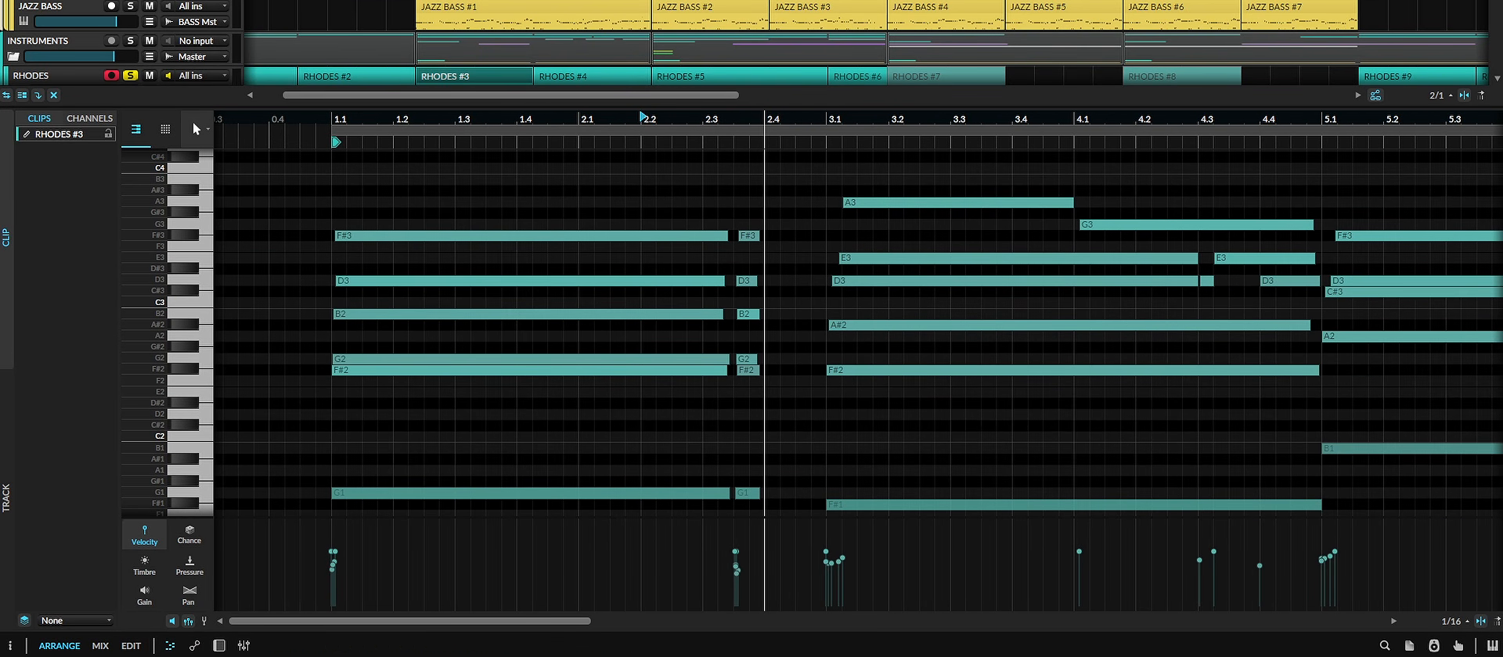
scroll(575, 205, "down", 4)
left_click_drag(572, 207, 460, 166)
left_click(365, 112)
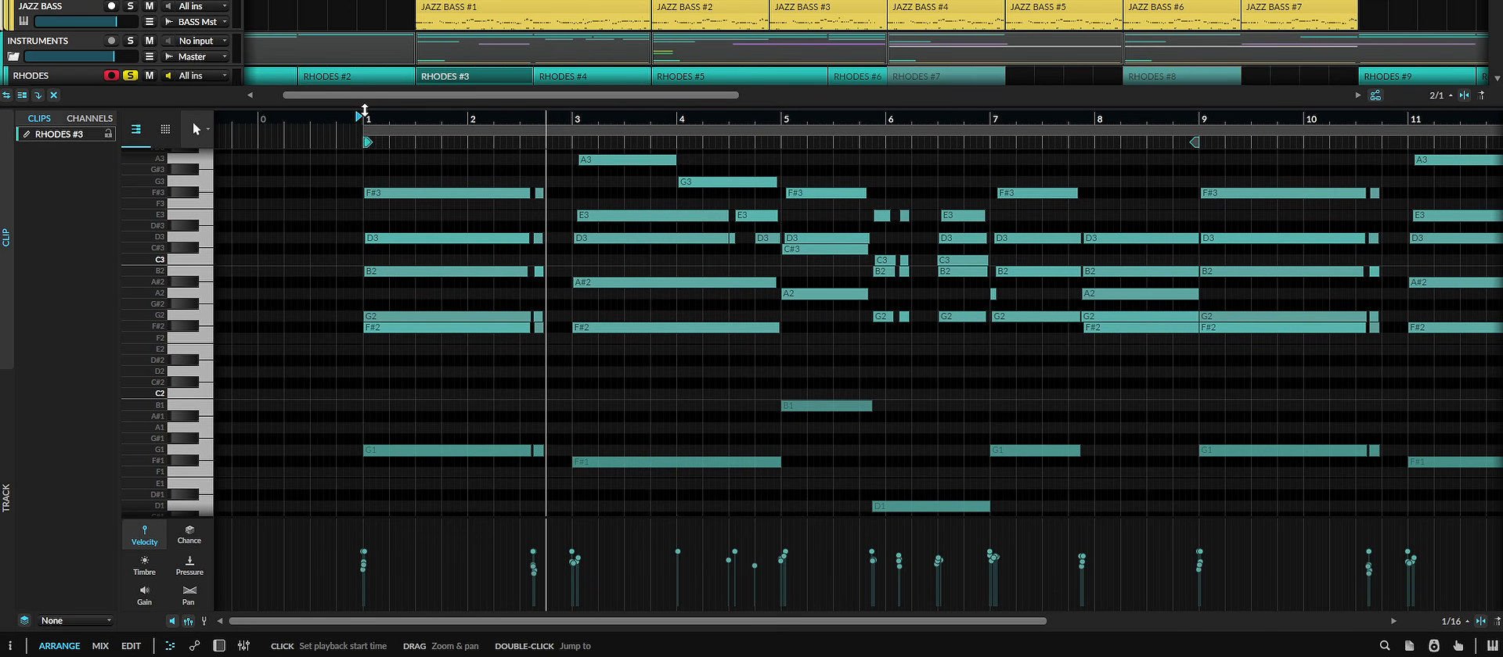
key("space")
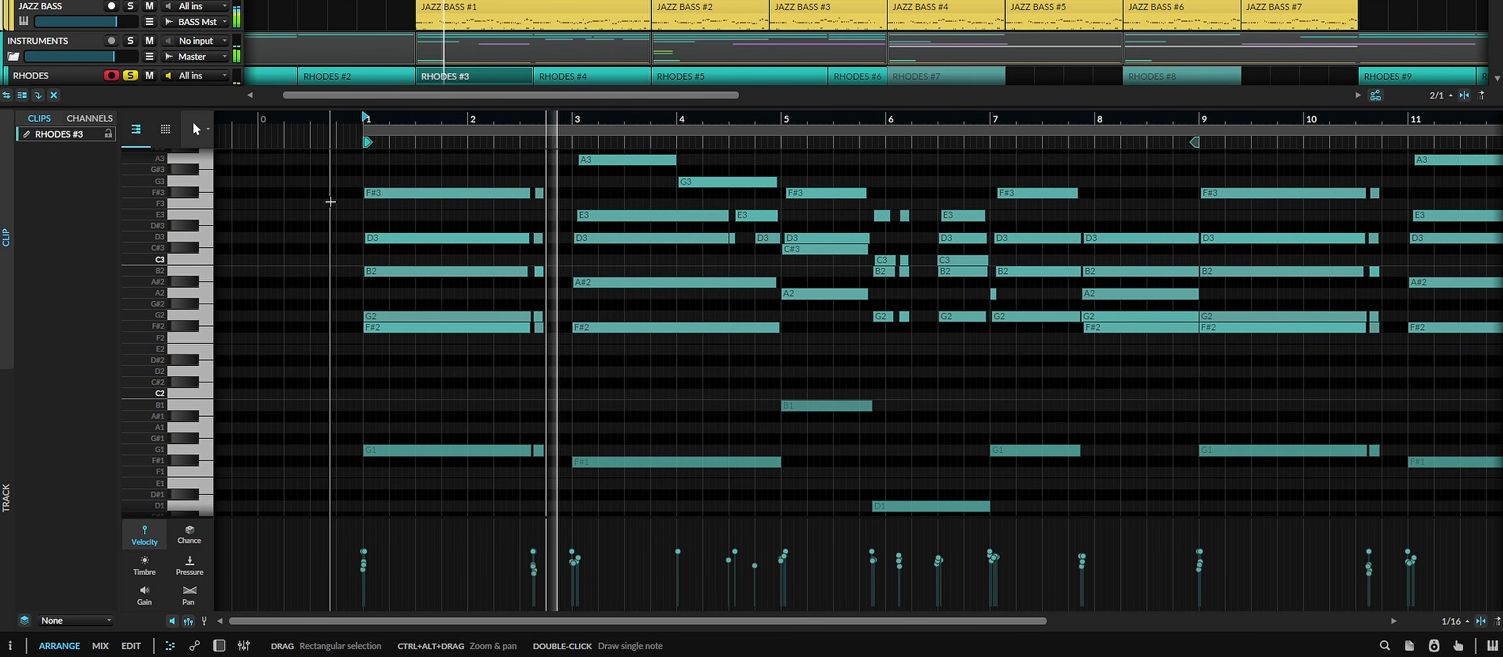
left_click_drag(346, 283, 323, 298)
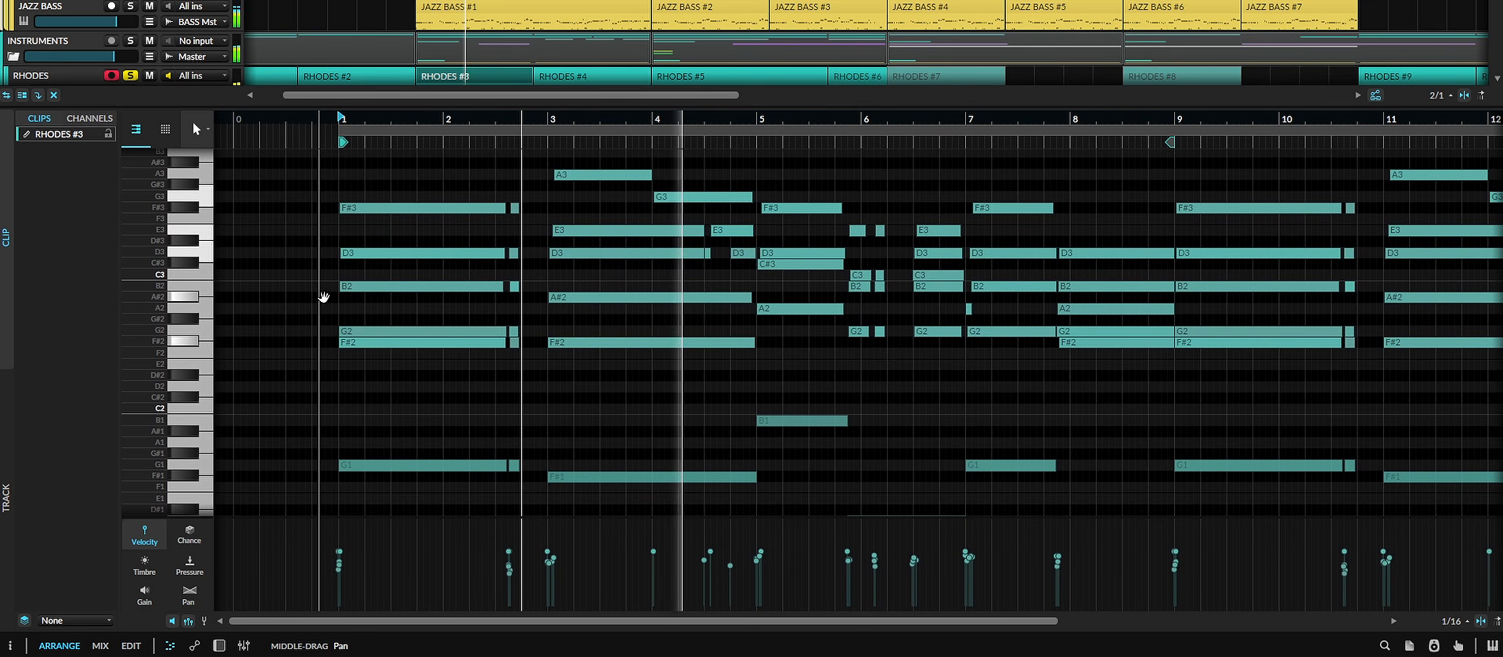
left_click_drag(459, 328, 301, 318)
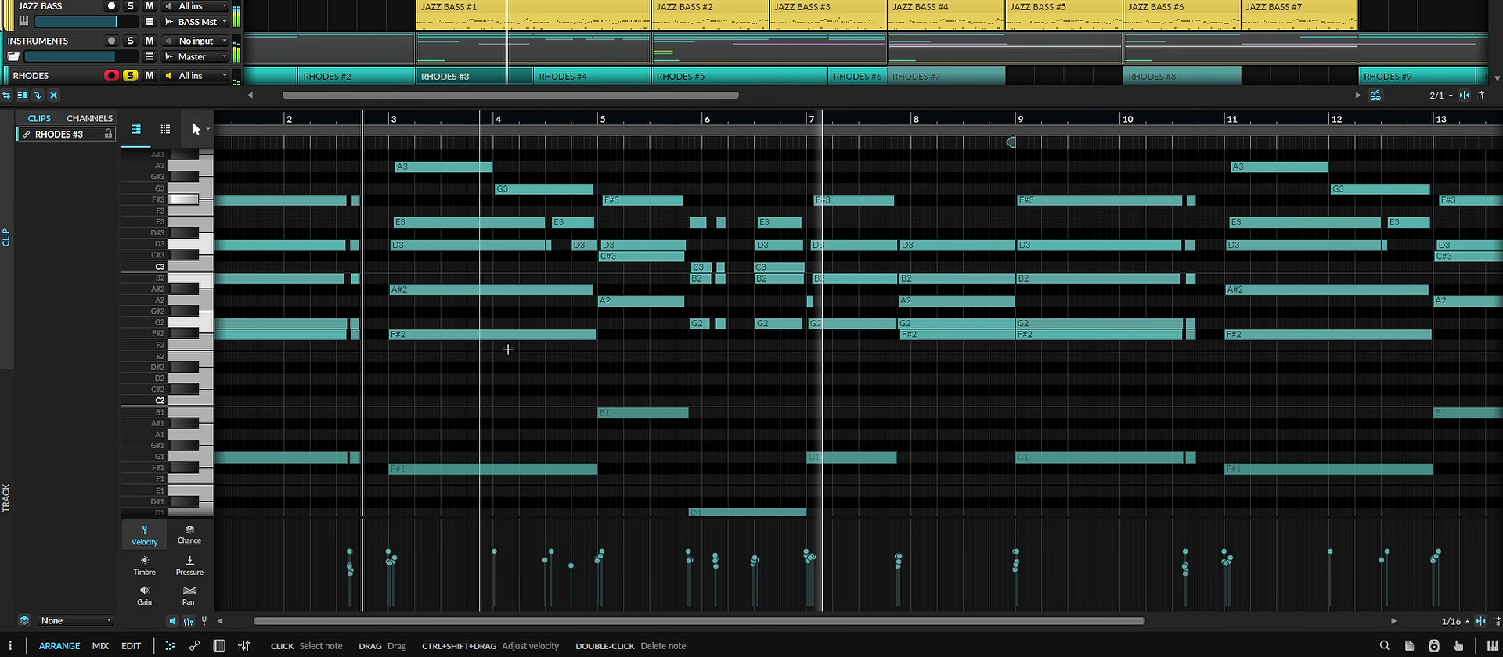
scroll(616, 360, "down", 3)
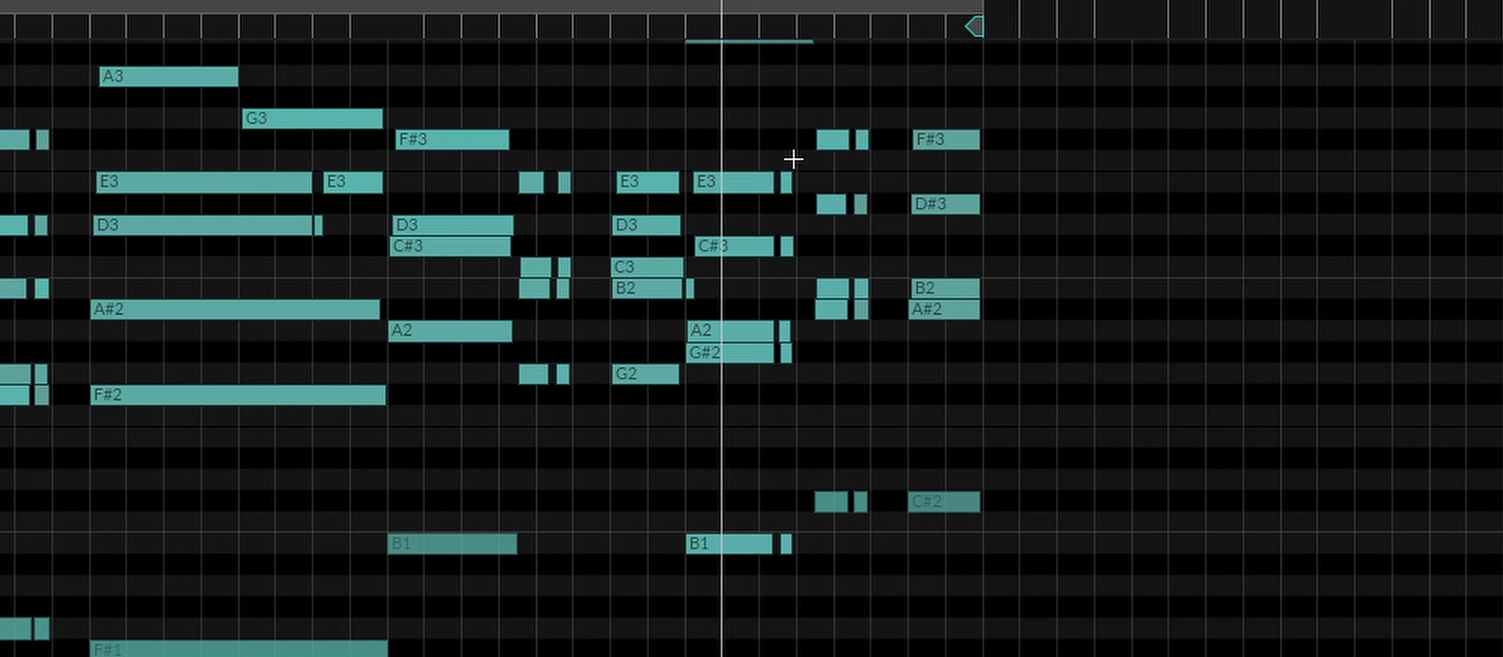
Step: Select the closing chord notes from bar 15 to the end of the clip and start playback
left_click_drag(1116, 141, 705, 636)
key("space")
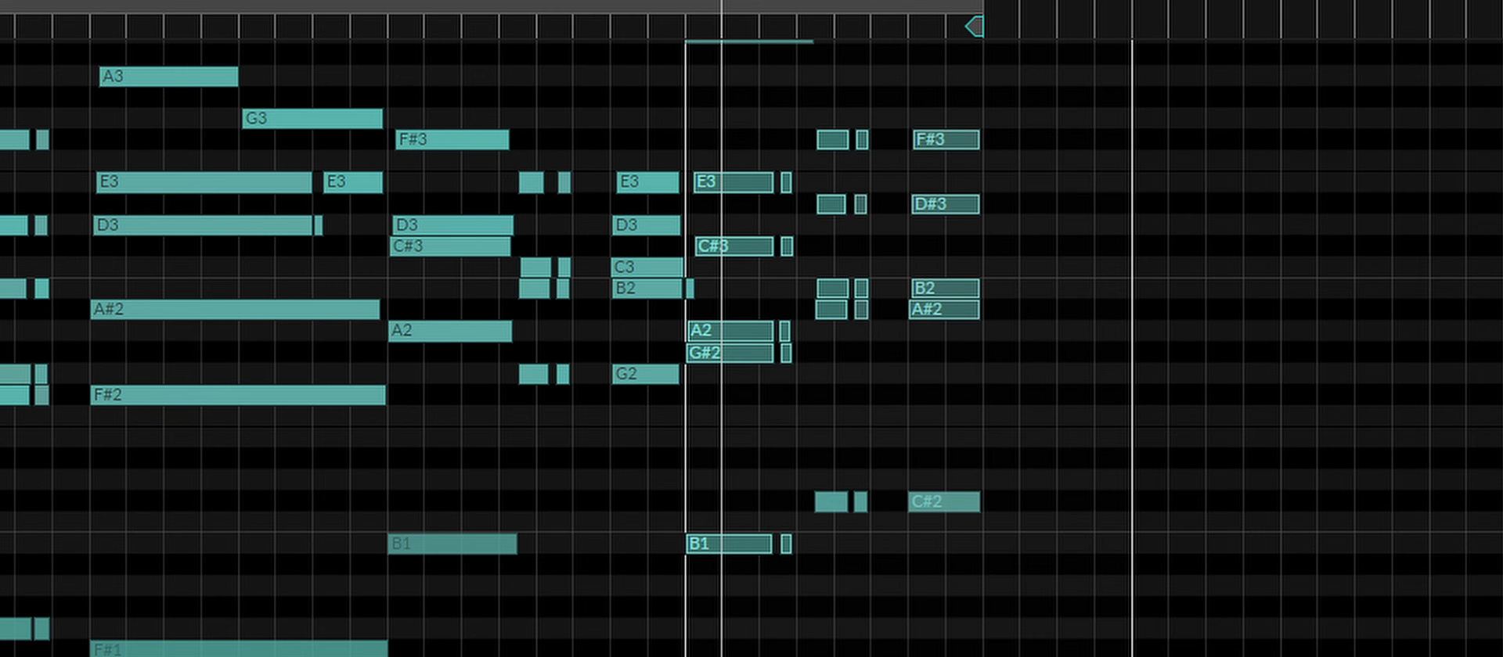
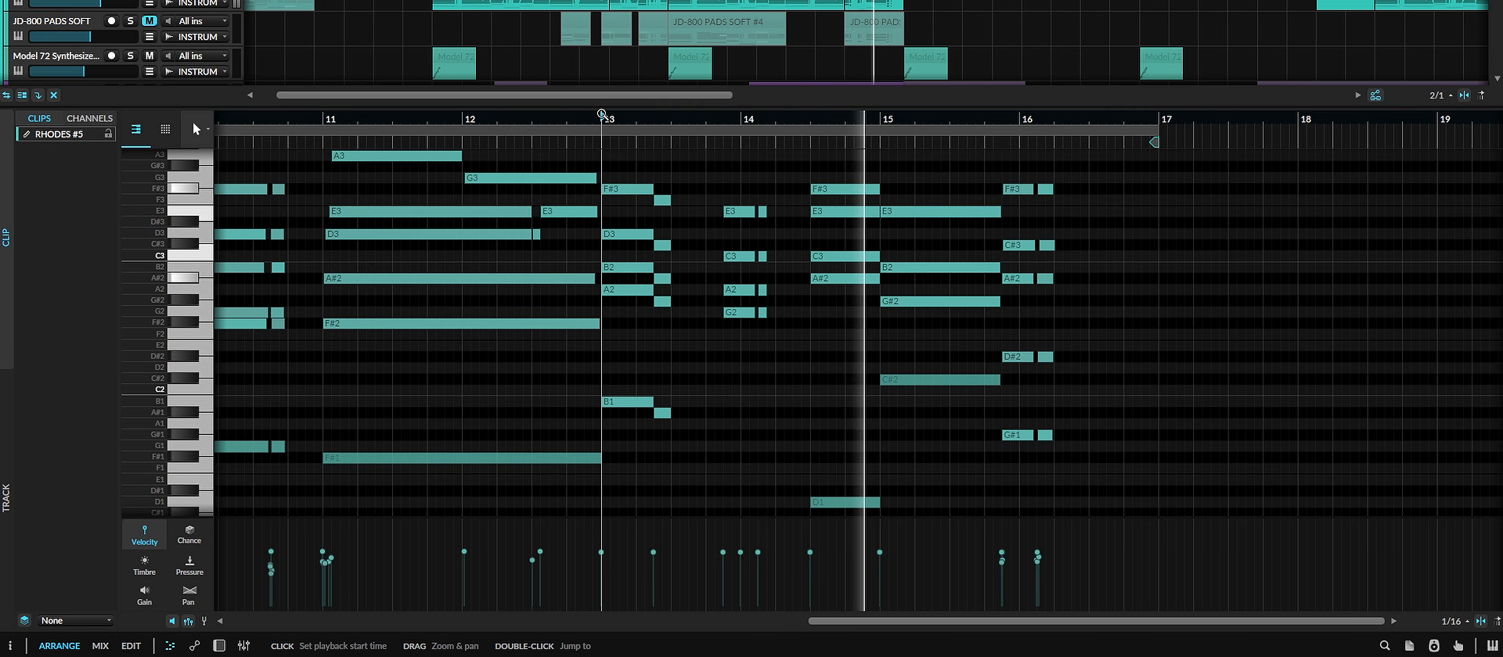
Step: Audition the RHODES #5 chords repeatedly from the middle of bar 14
left_click(815, 117)
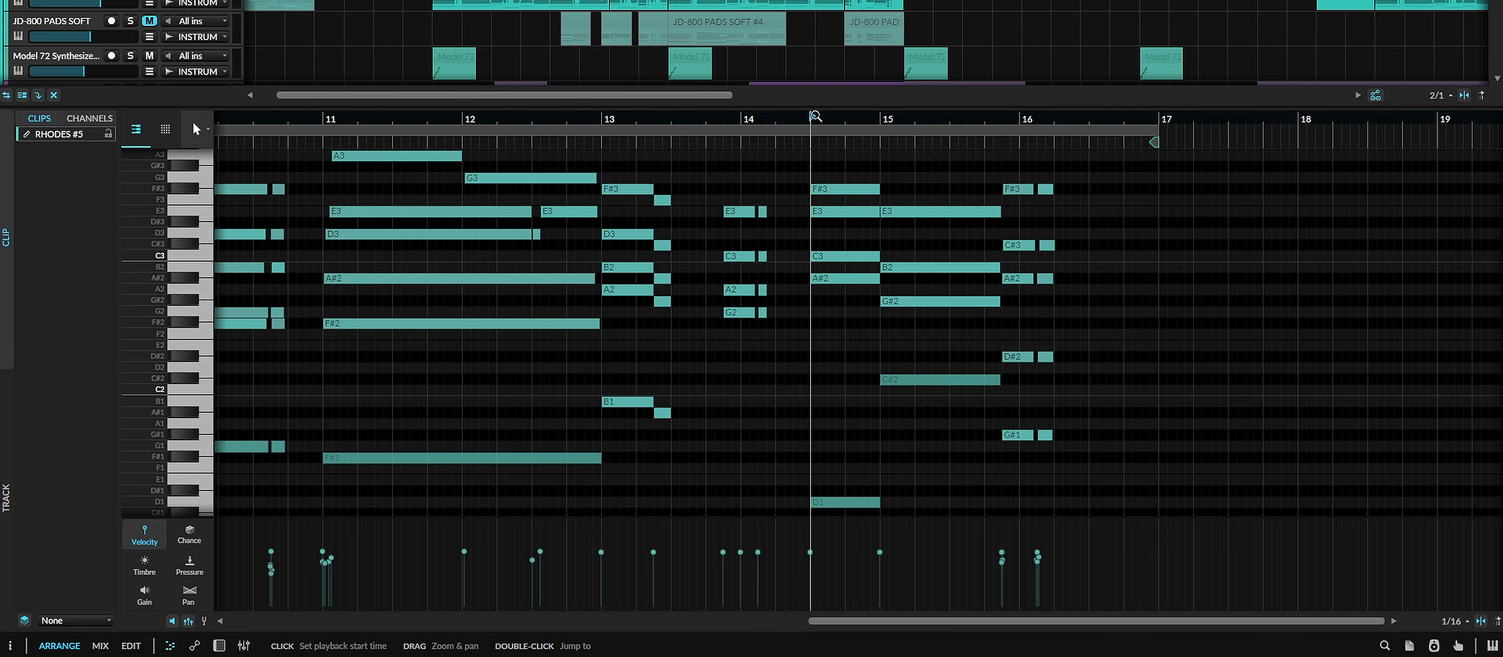
key("space")
key("space")
key("space")
key("space")
key("space")
key("space")
key("space")
key("space")
key("space")
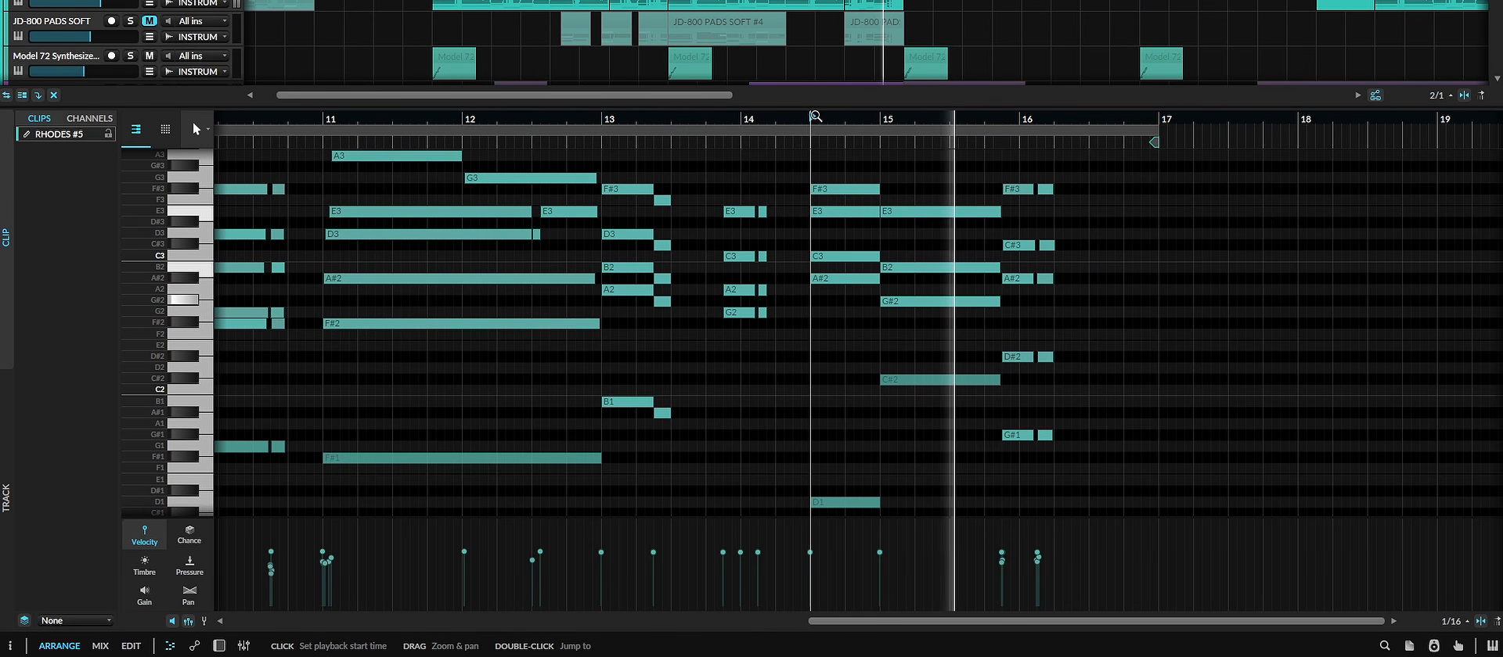
key("space")
Step: Play the RHODES #5 clip from bar 13
left_click_drag(602, 119, 551, 124)
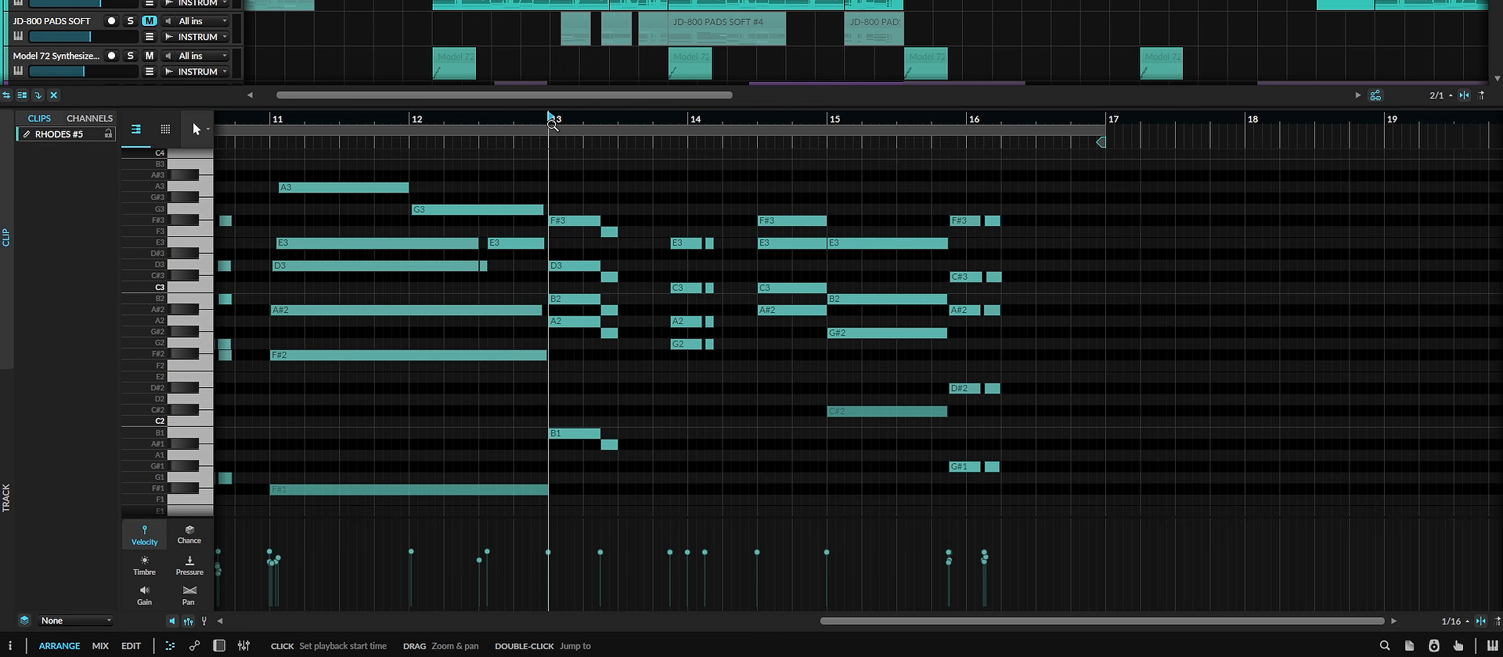
key("space")
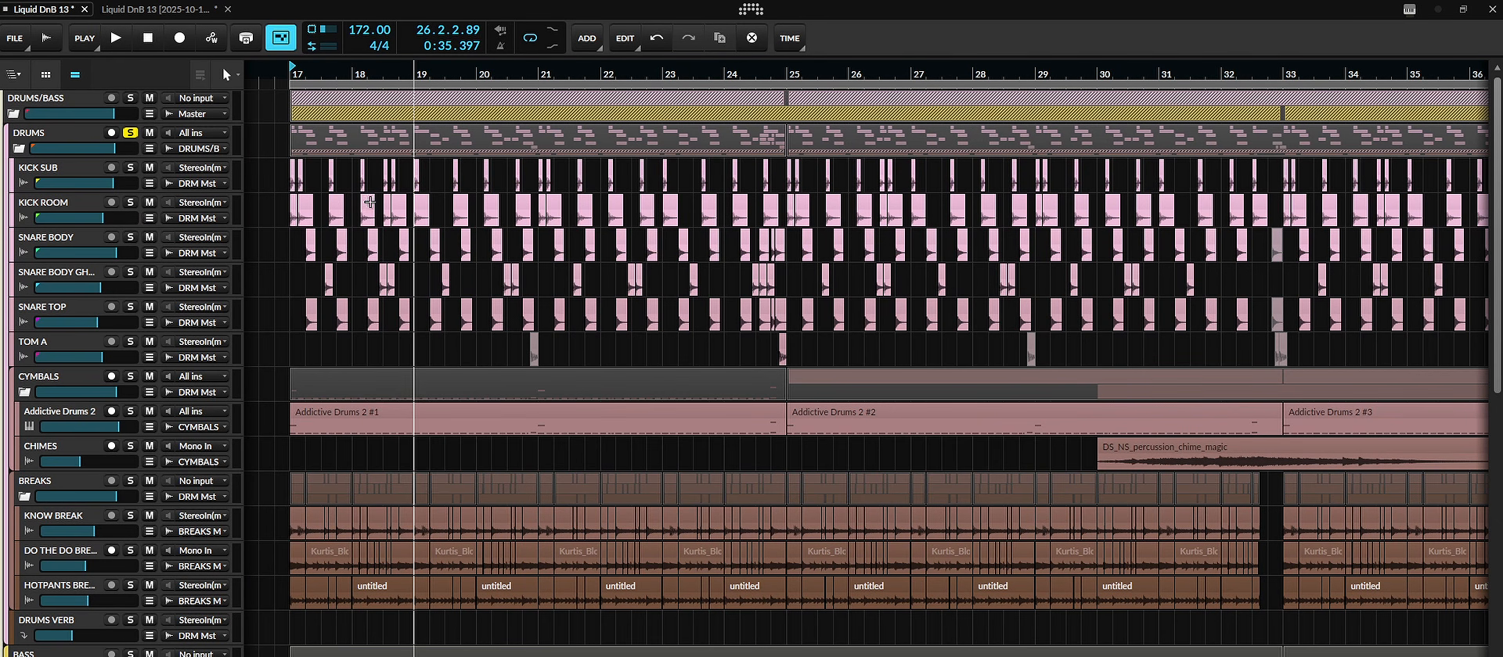
Step: Play the soloed DRUMS group and look closely at the arrangement from bar 17 to bar 21
scroll(375, 212, "up", 5)
left_click_drag(376, 212, 648, 214)
key("space")
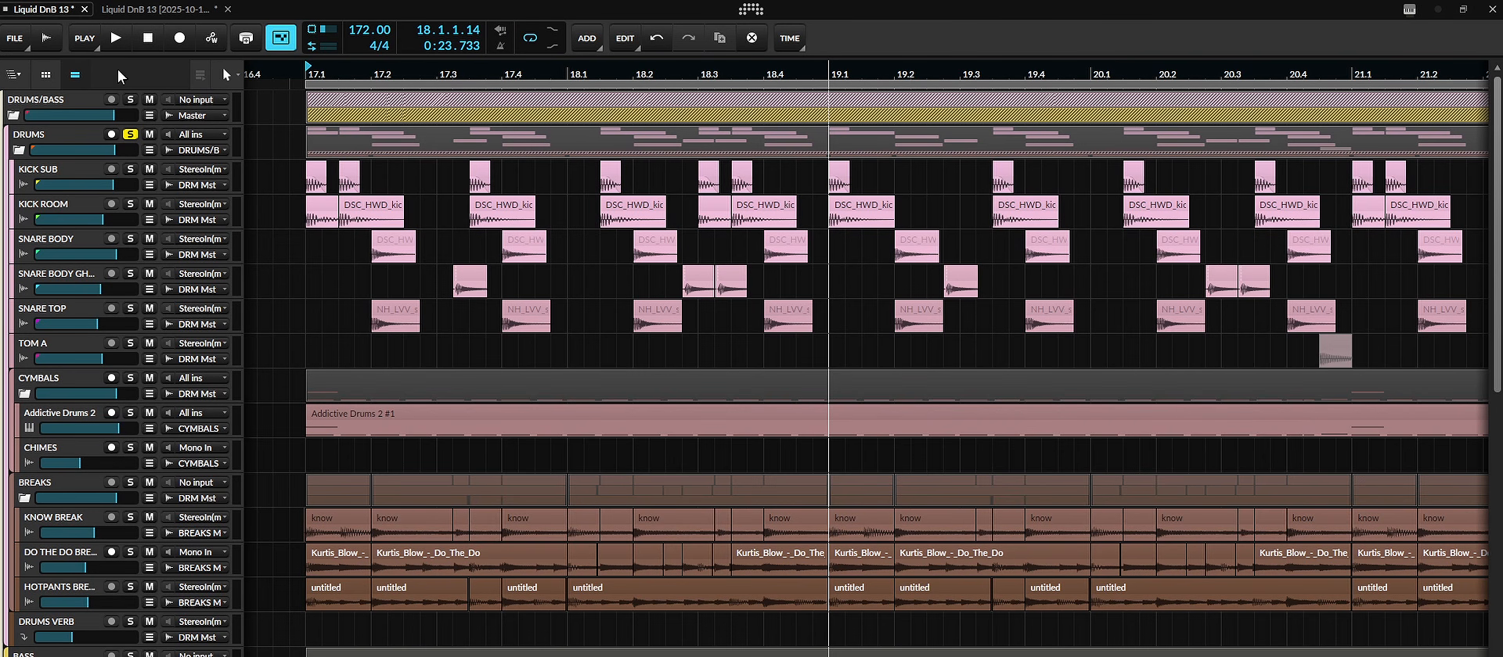
Step: Solo the KICK SUB track and play it from bar 17
left_click(130, 169)
left_click(313, 70)
key("space")
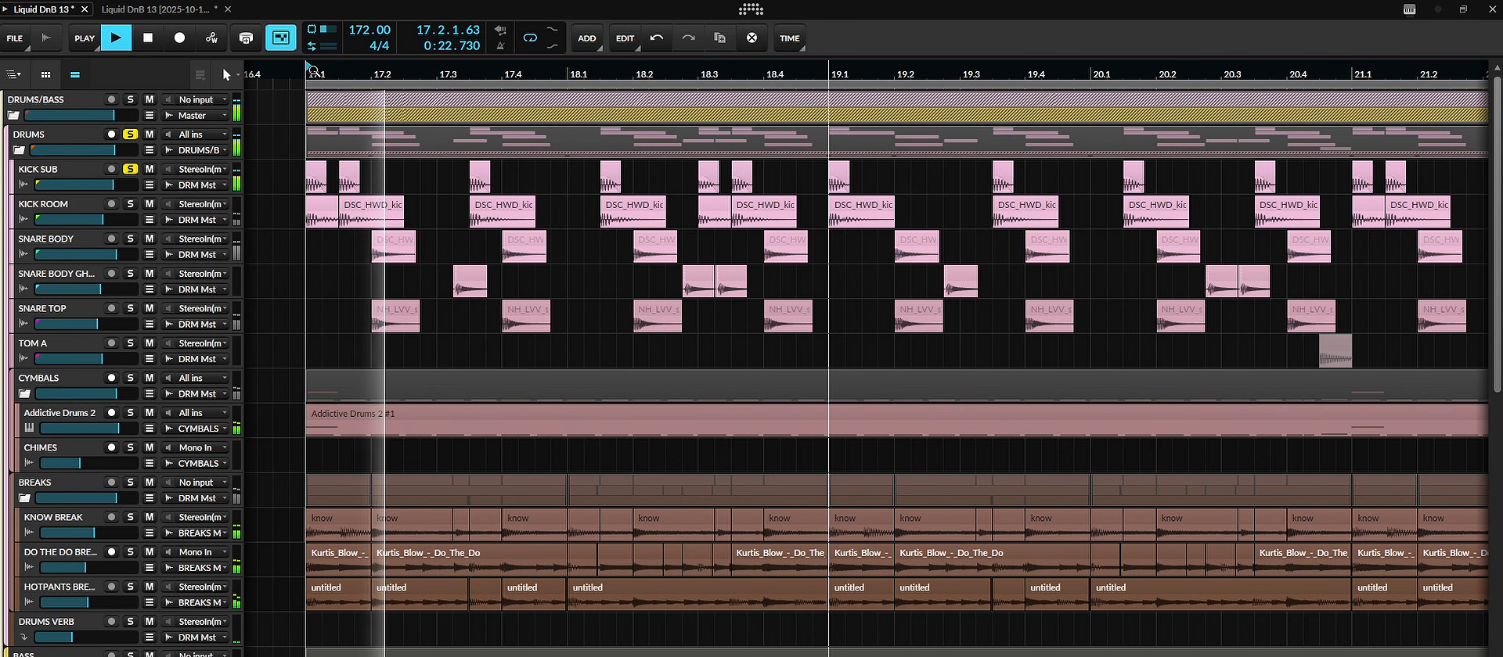
key("space")
Step: Solo KICK ROOM instead of KICK SUB, play it from bar 17, and bring KICK SUB into the solo during playback
left_click(130, 169)
left_click(130, 204)
left_click(308, 68)
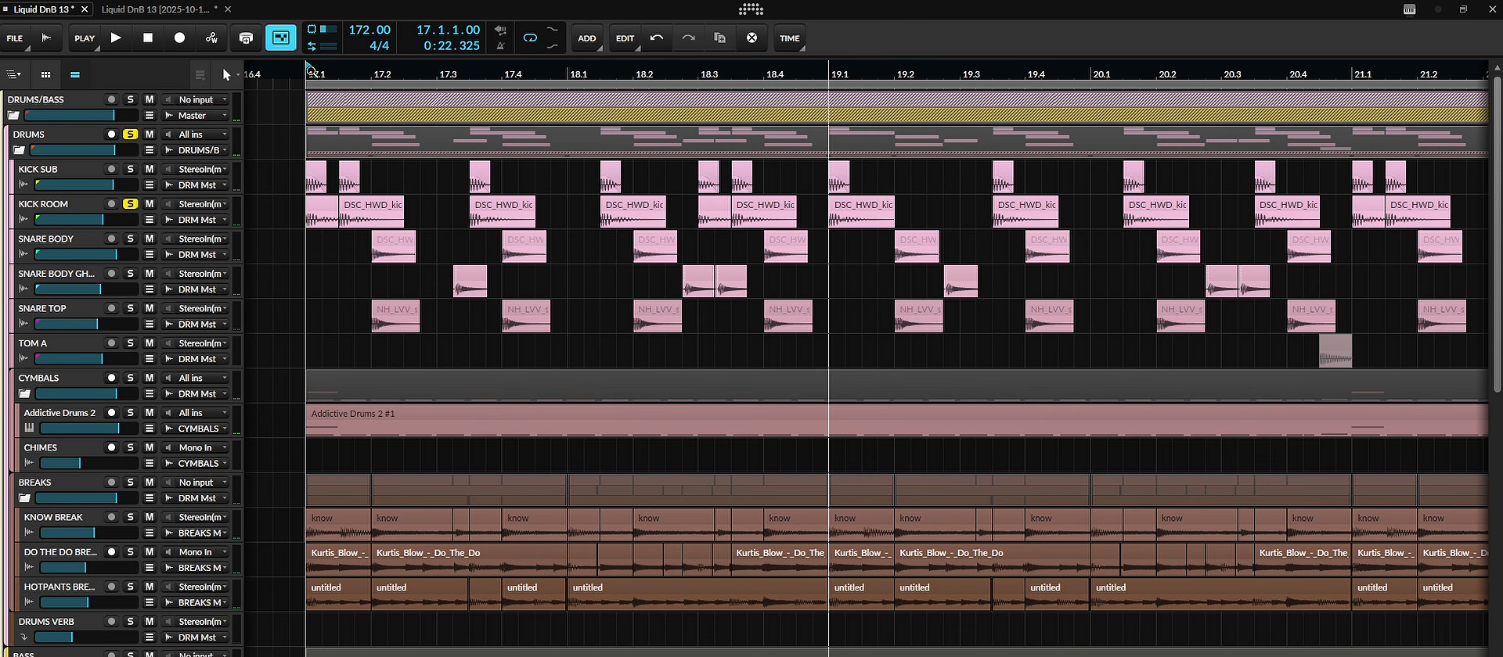
key("space")
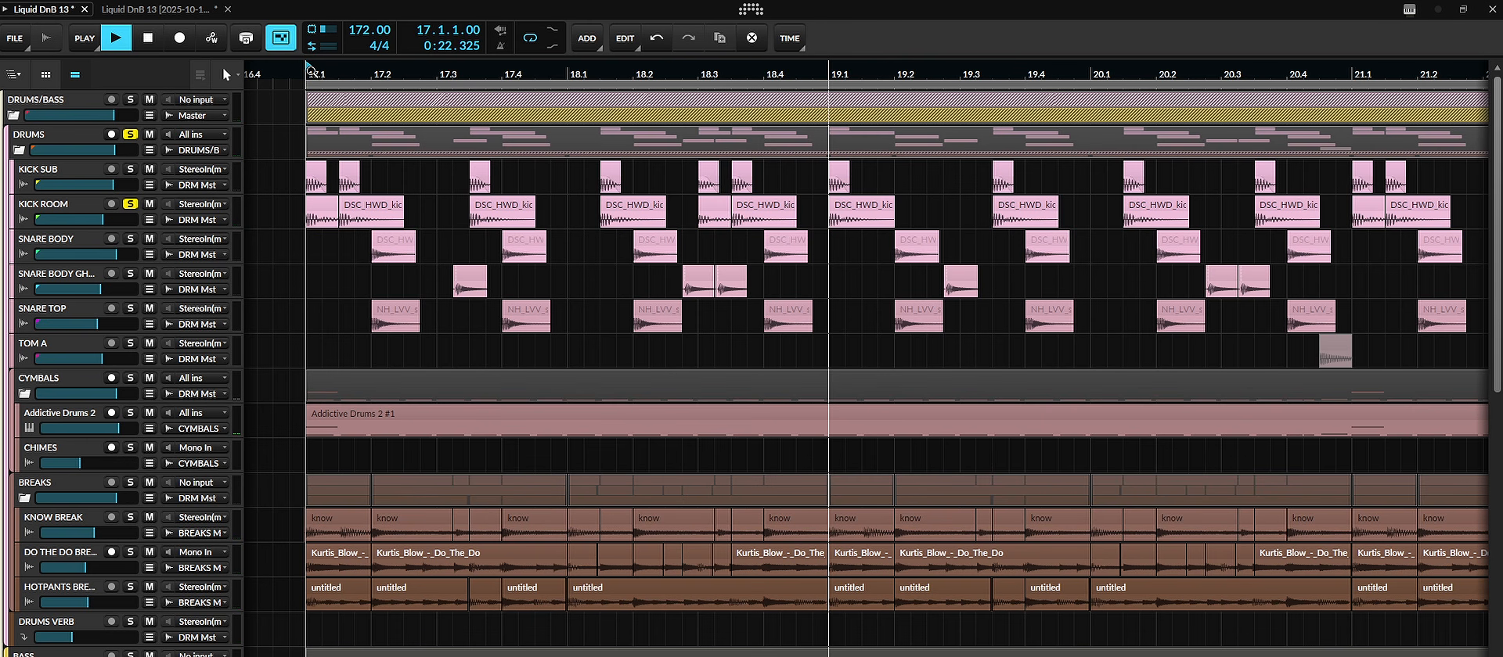
left_click(130, 169)
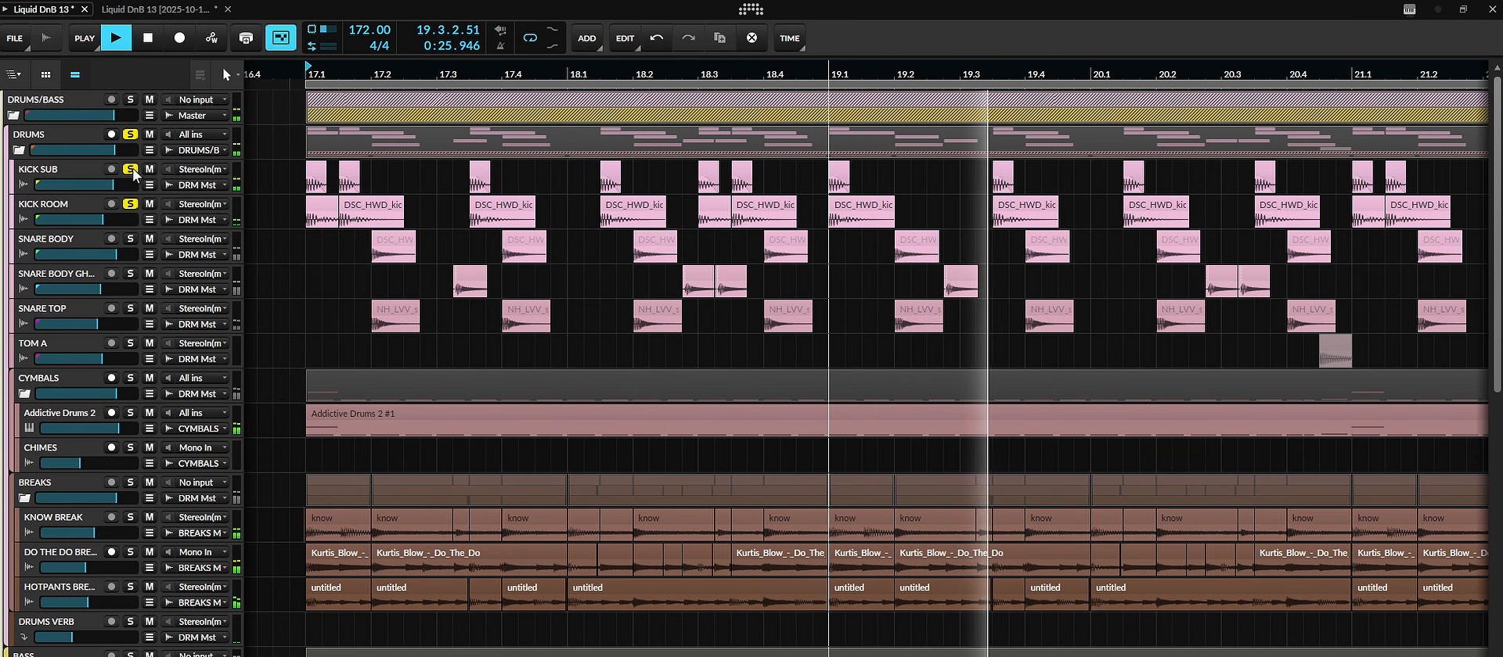
key("space")
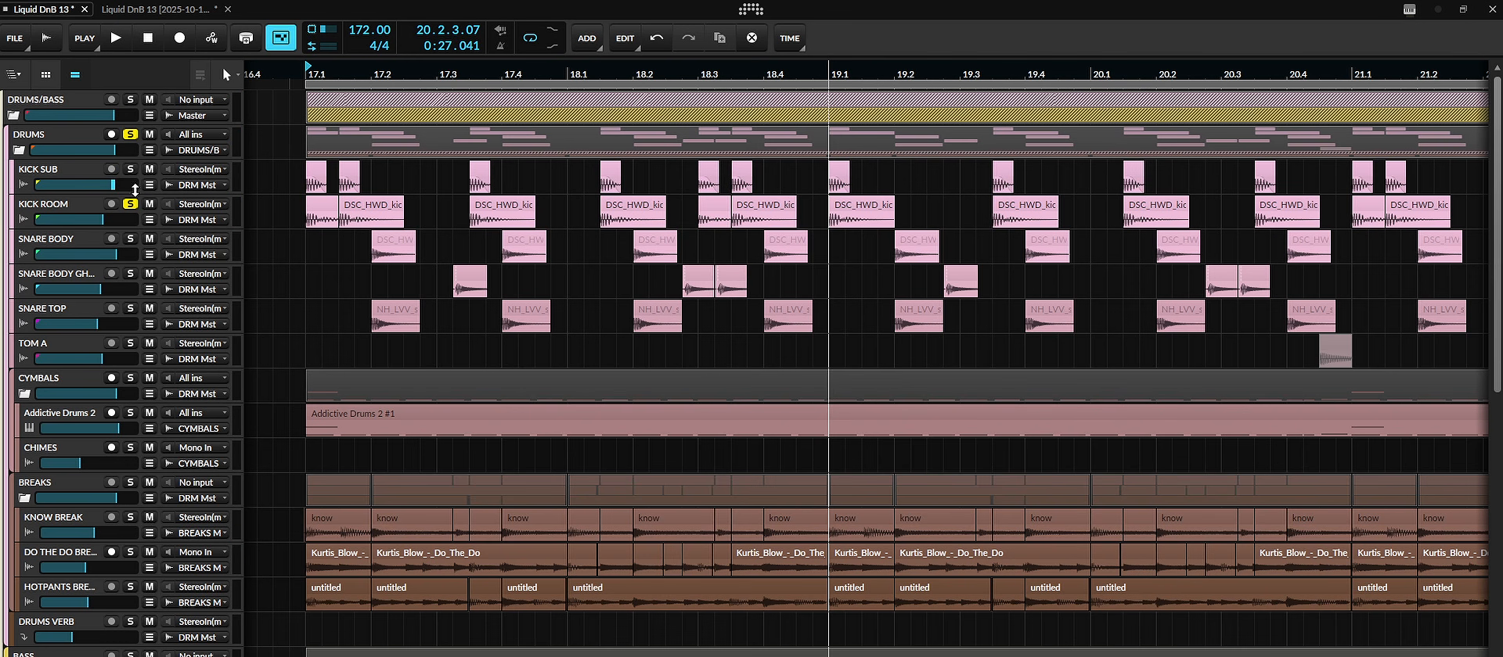
Step: Solo the SNARE BODY track and play it from 17.2
left_click(131, 238)
left_click(372, 66)
key("space")
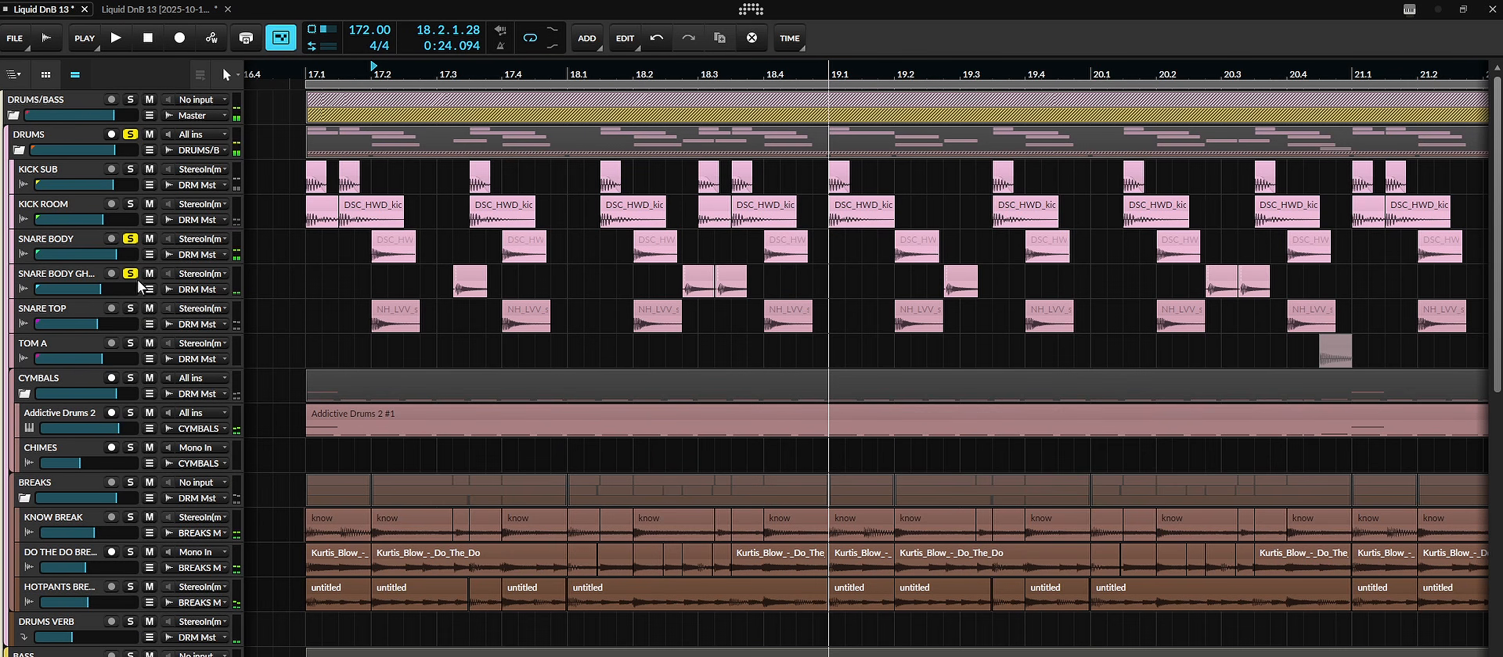
Step: Examine the soft ghost snare clip at 17.3.2 and its timing against the neighbouring kick and snare clips
scroll(420, 345, "up", 6)
scroll(607, 256, "up", 2)
left_click(626, 274)
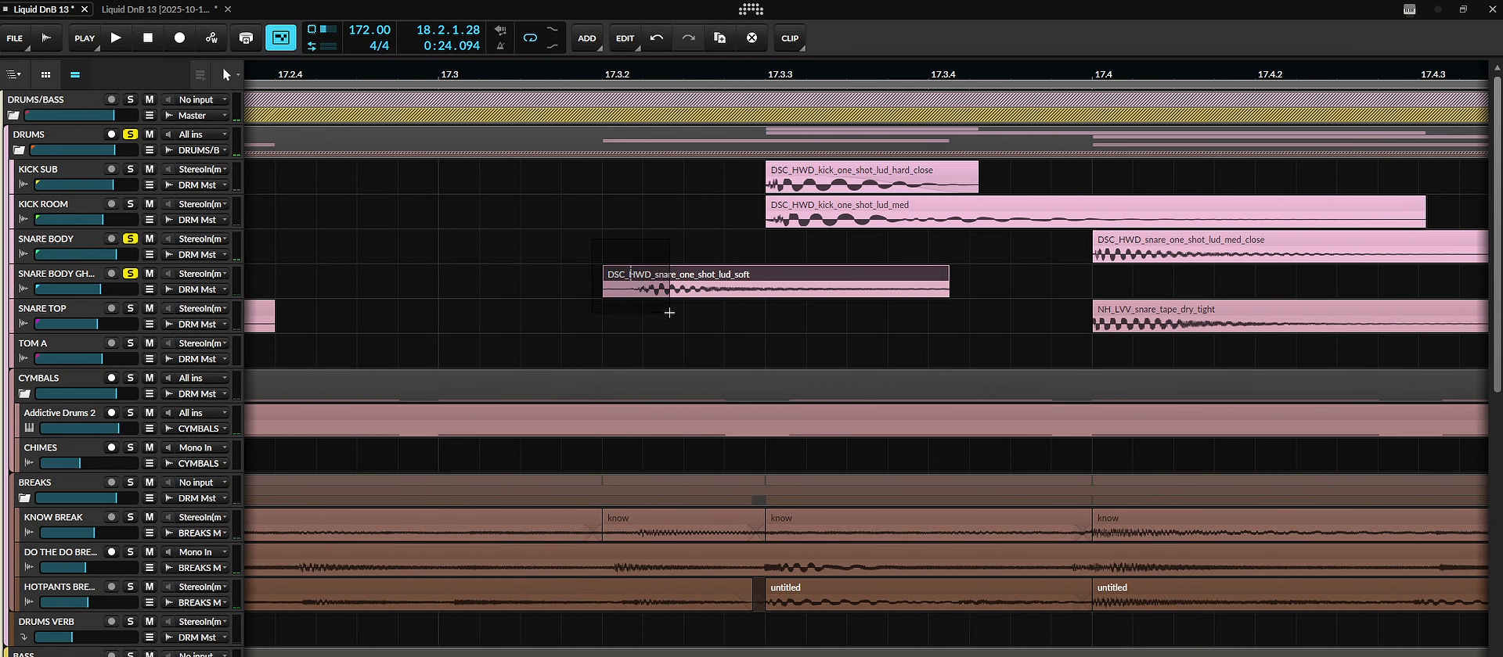
scroll(592, 298, "down", 3)
scroll(592, 298, "down", 1)
left_click(575, 292)
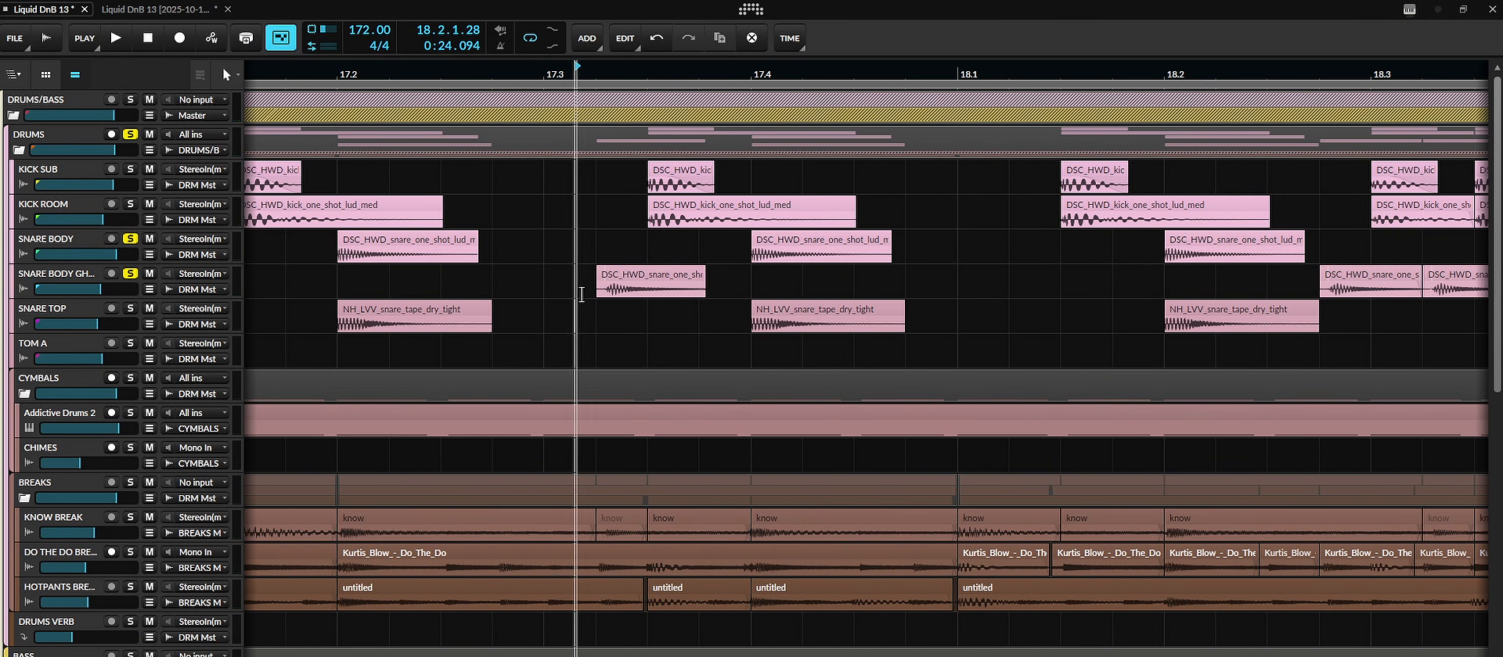
scroll(580, 292, "down", 2)
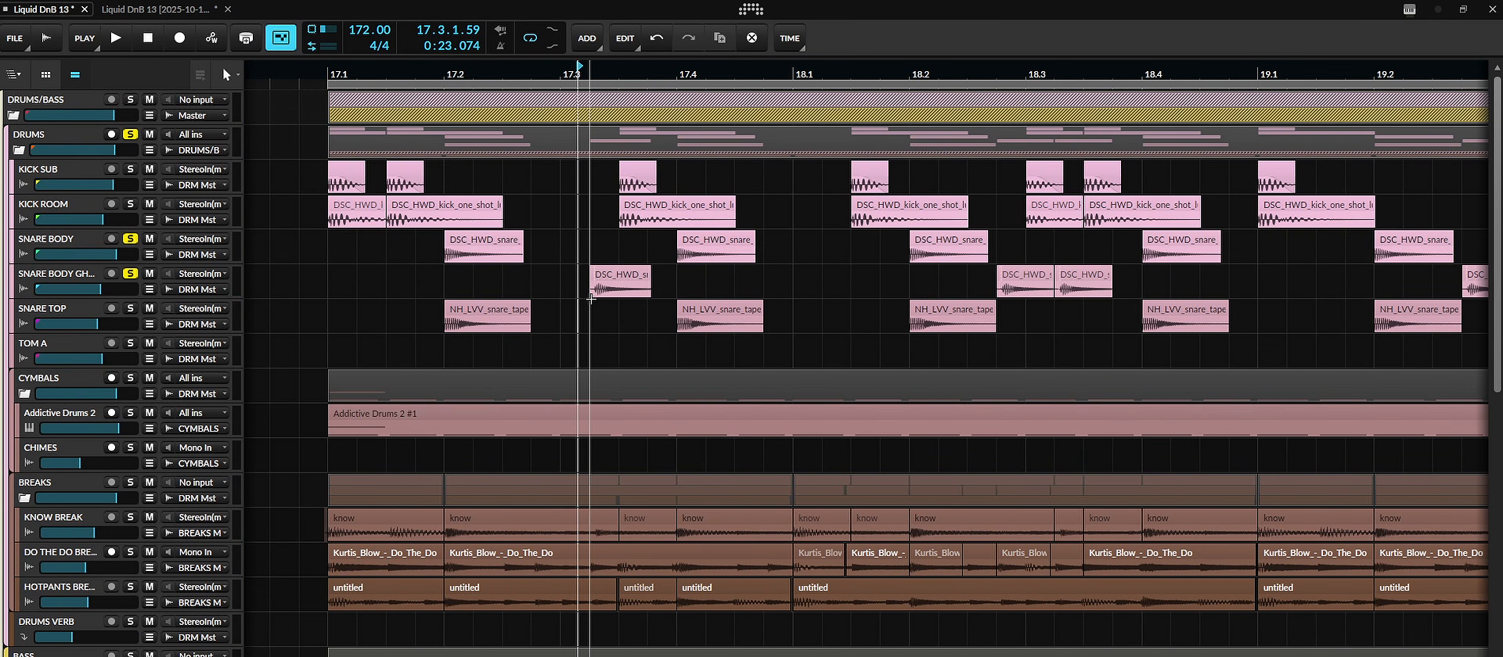
scroll(591, 298, "up", 8)
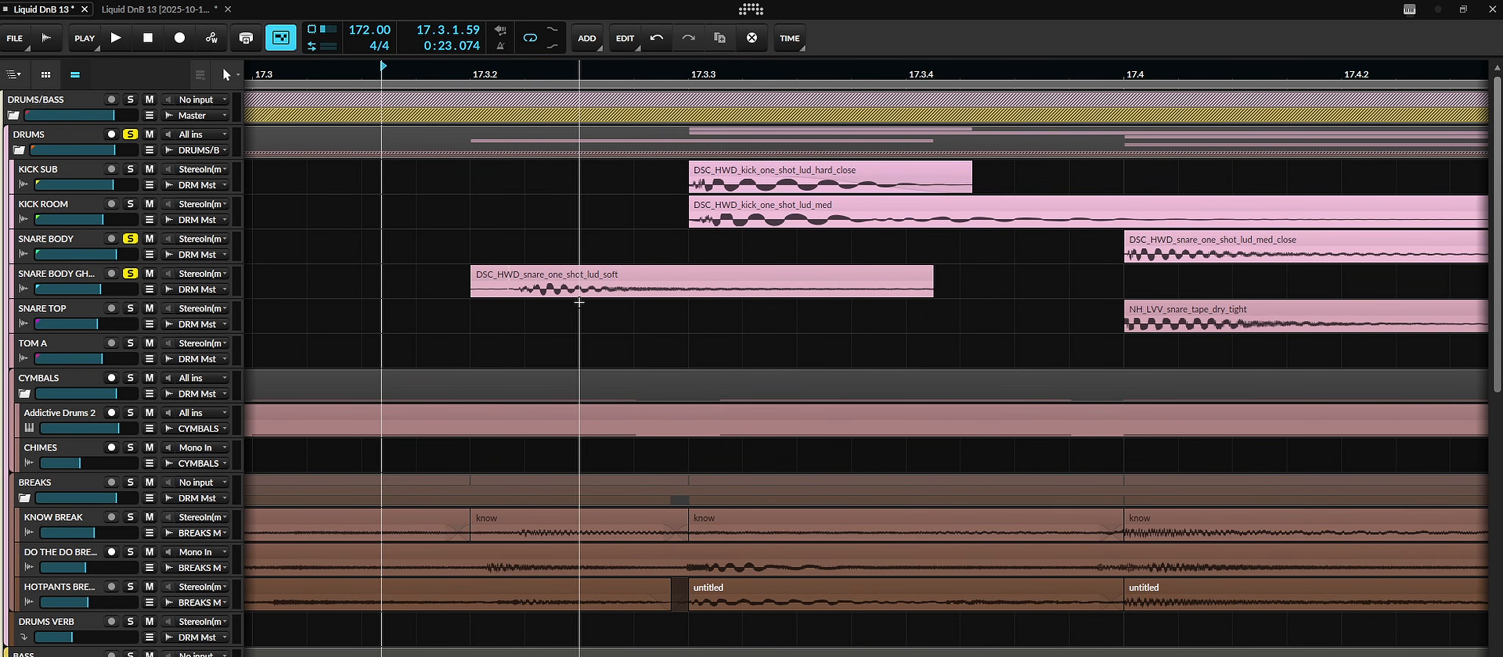
scroll(579, 302, "down", 2)
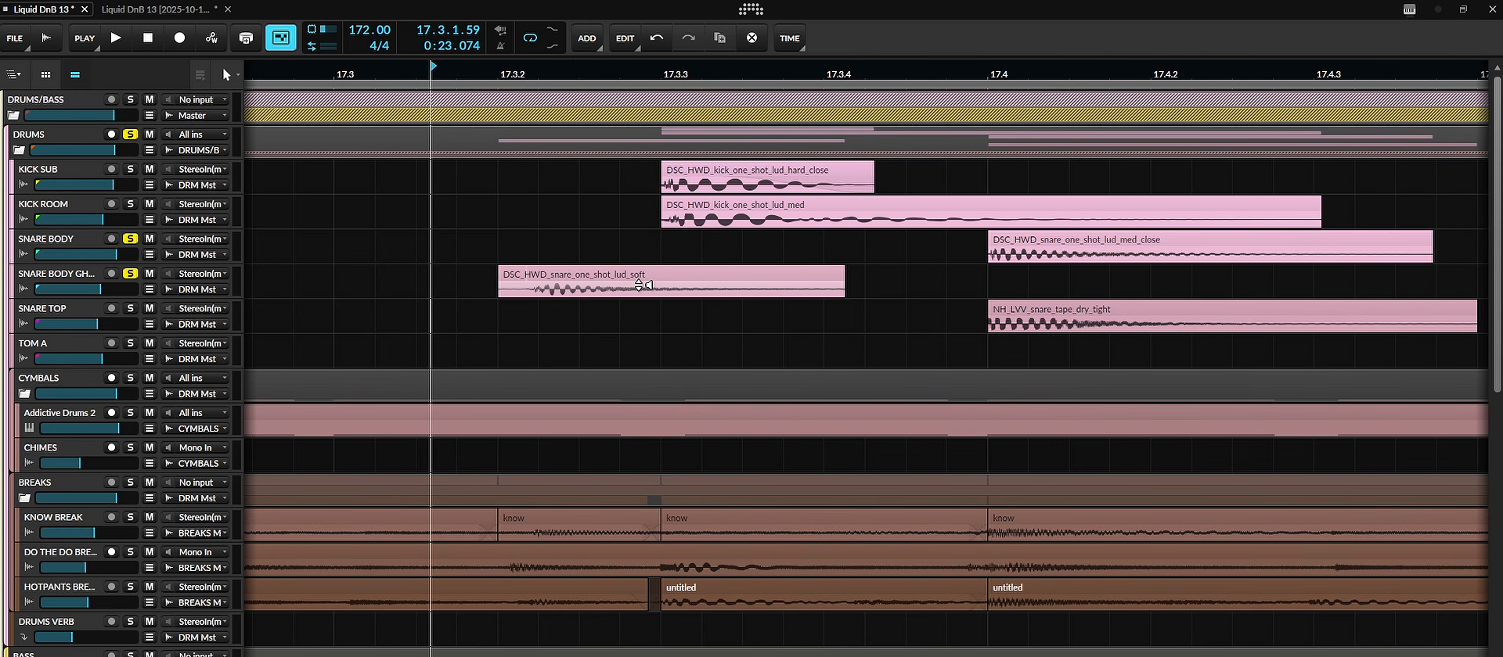
Step: Select the SNARE BODY clip at 17.4 and stop playback after listening to the soloed snares
left_click(1057, 249)
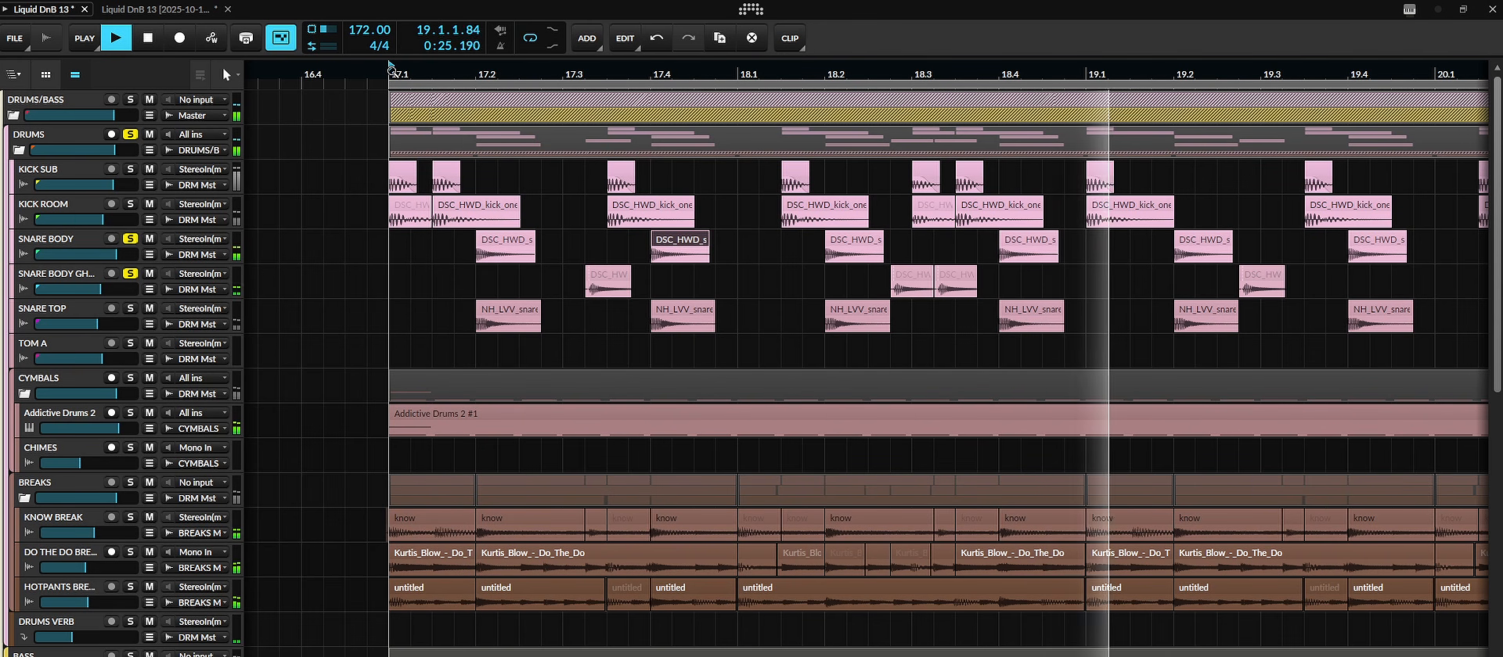
key("space")
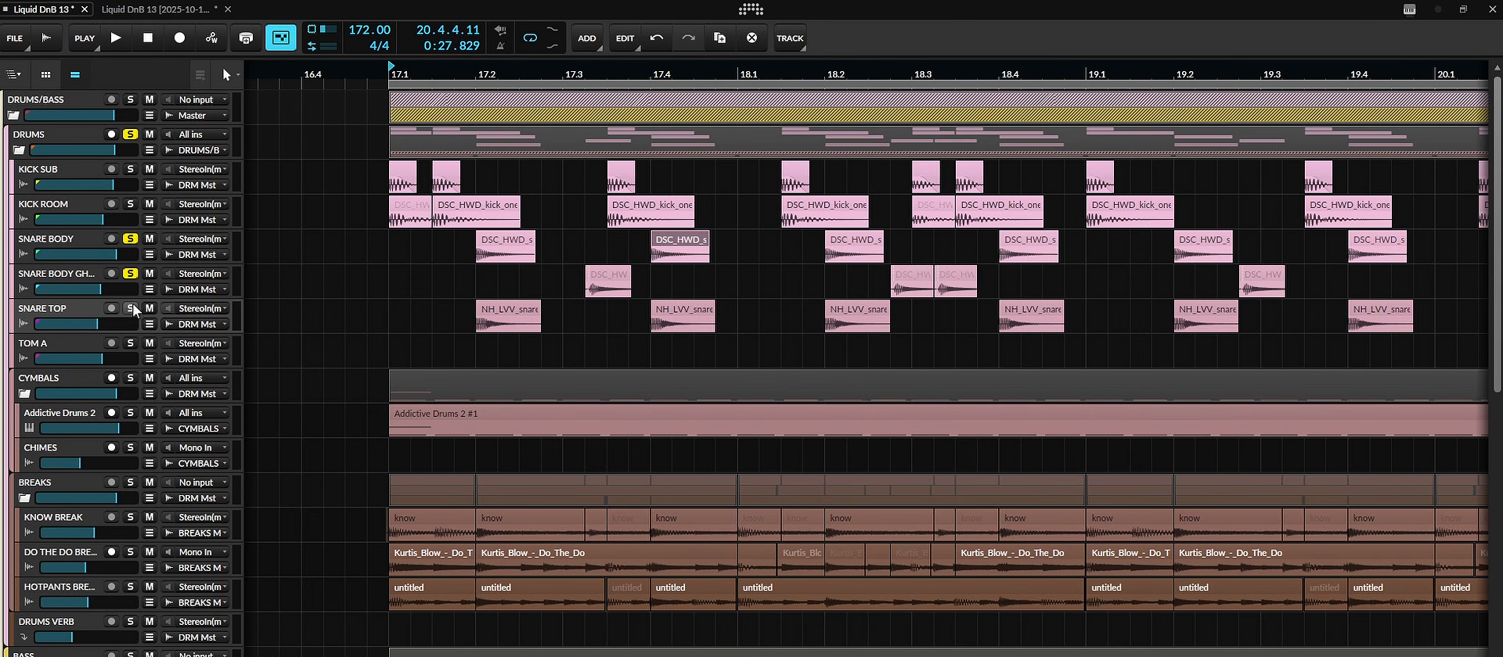
Step: Leave SNARE TOP as the only soloed snare track and play it from bar 17
left_click(130, 239)
left_click(129, 274)
key("space")
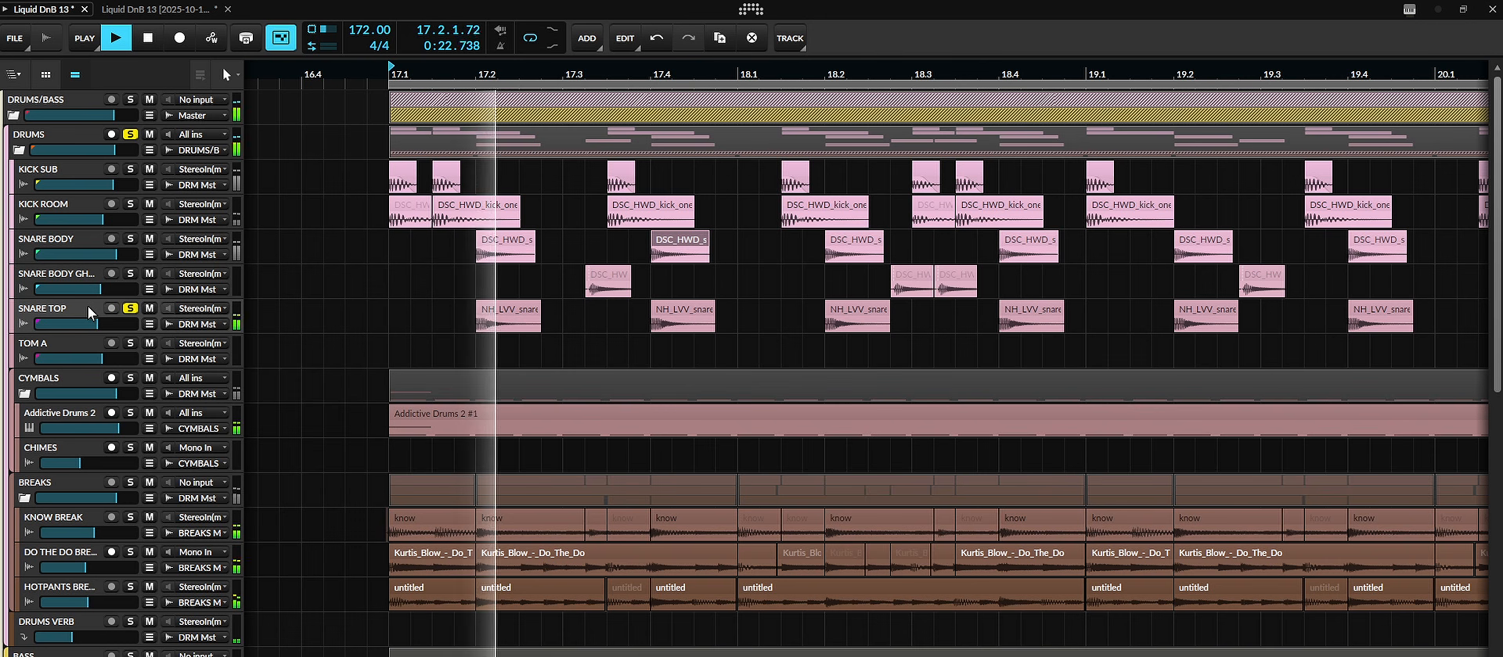
key("space")
Step: Add the SNARE BODY and SNARE BODY ghost tracks to the solo and play all three snare layers together
left_click(130, 274)
left_click(130, 239)
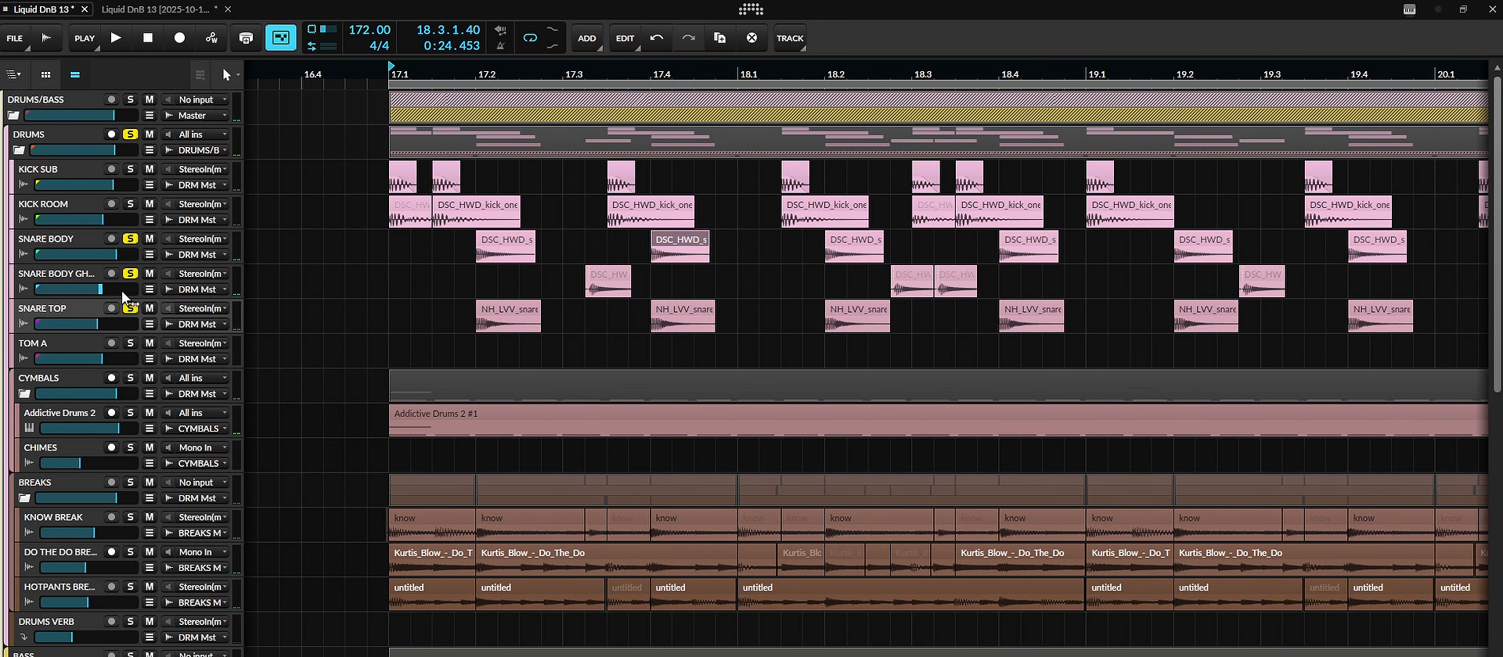
key("space")
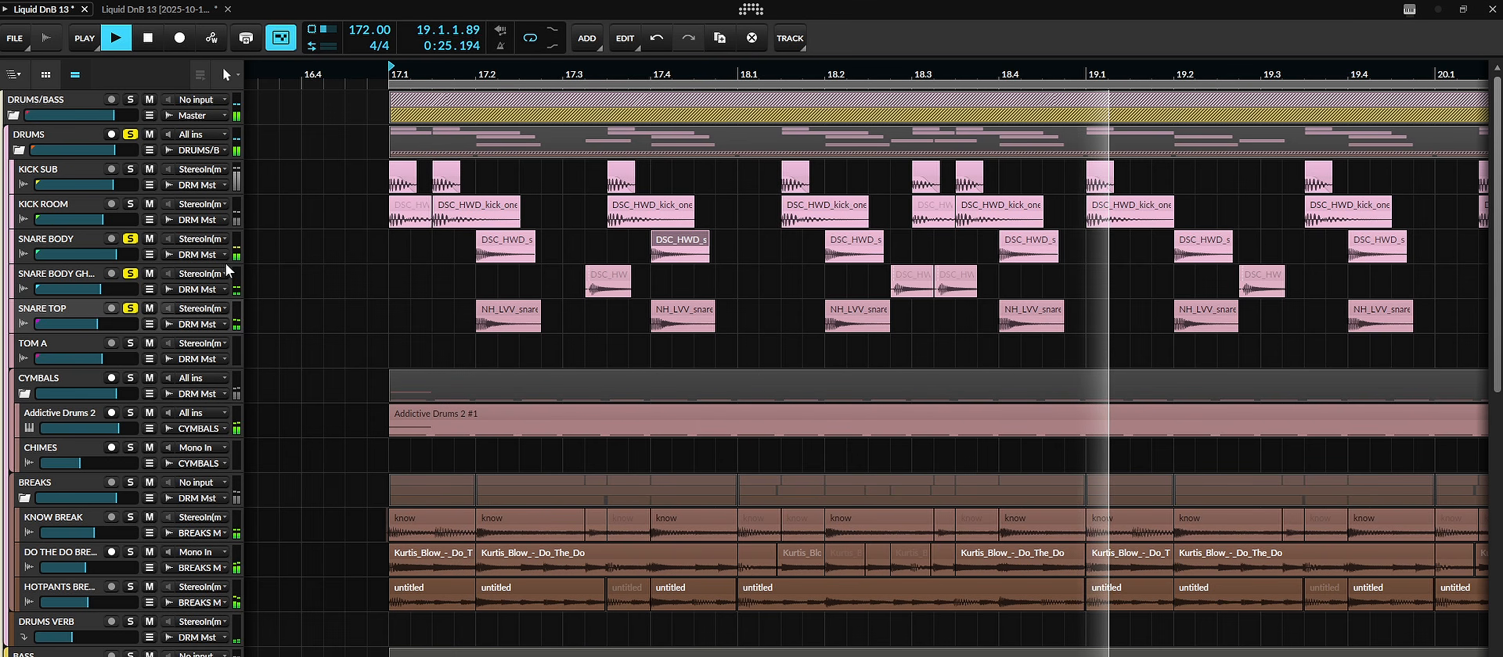
key("space")
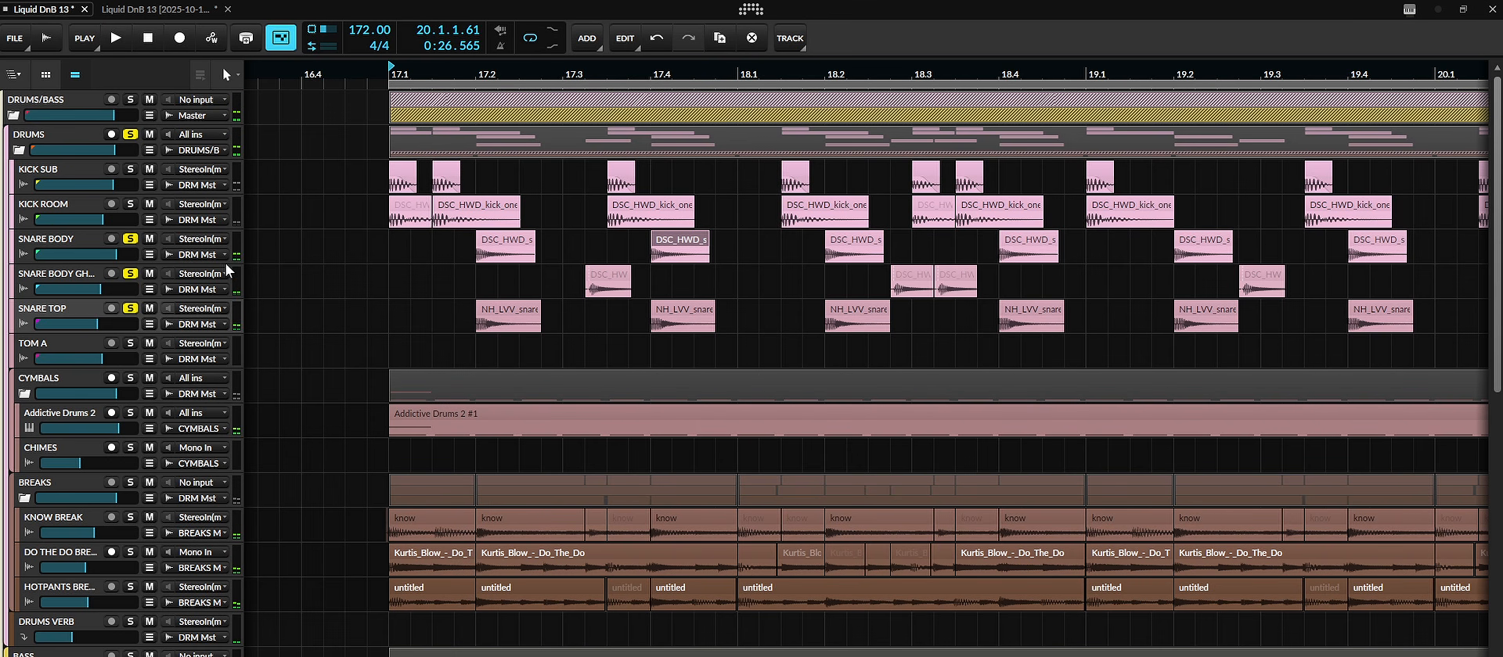
Step: Clear the individual snare solos and play the whole soloed DRUMS group from bar 17
scroll(230, 273, "down", 2)
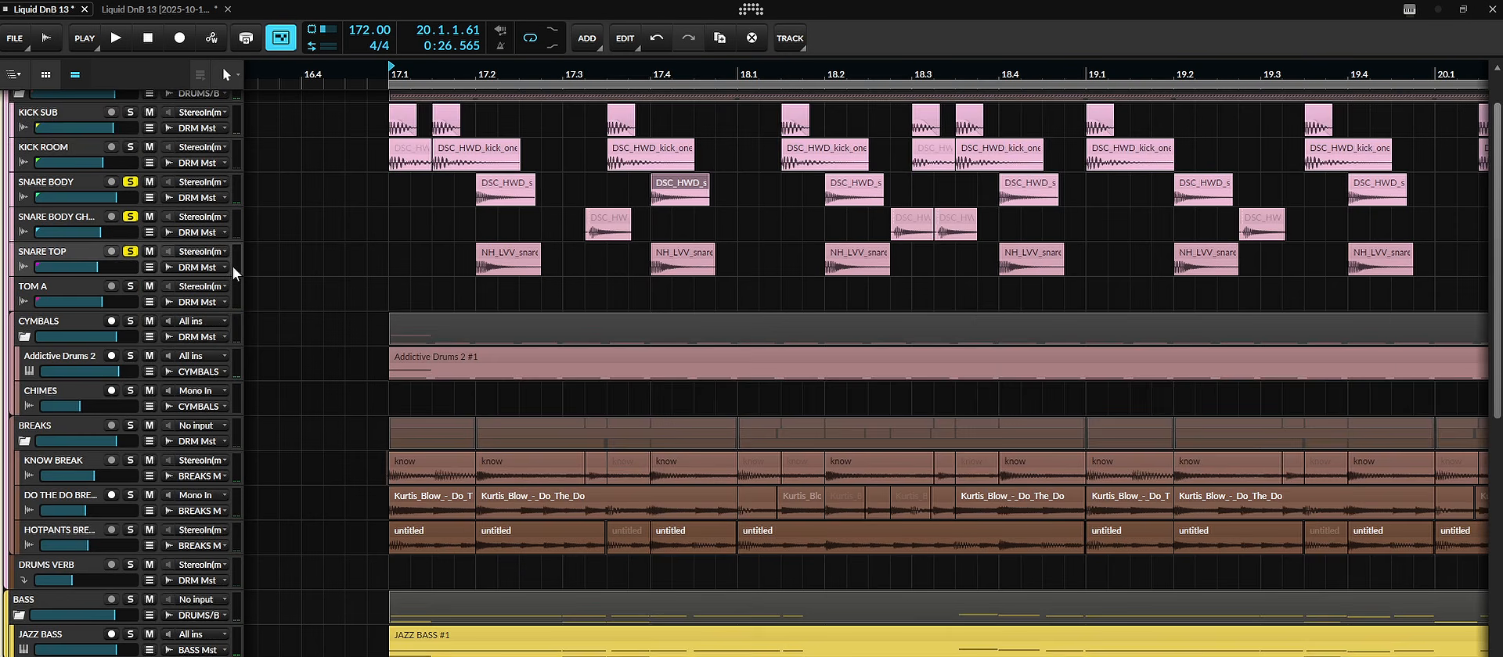
scroll(392, 235, "up", 2)
key("s")
scroll(364, 339, "right", 2)
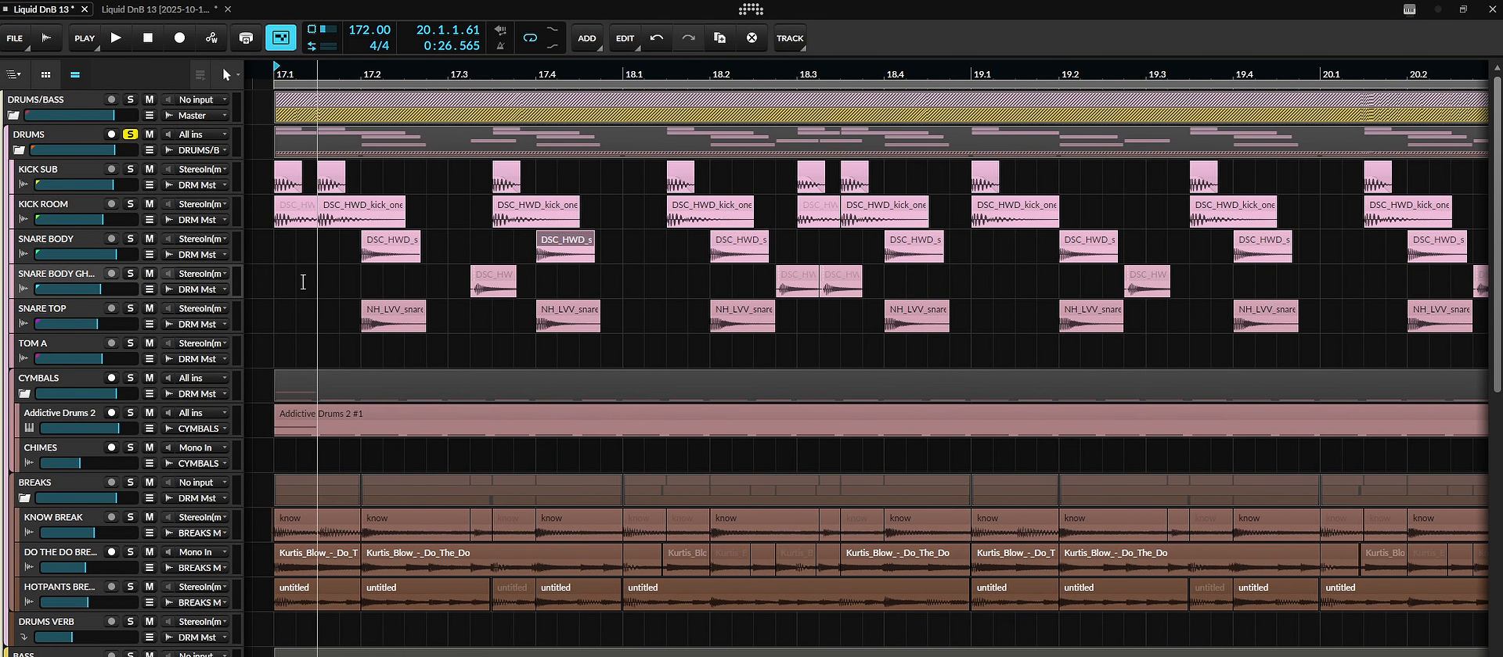
scroll(377, 245, "down", 3)
scroll(385, 245, "left", 2)
left_click(414, 68)
key("space")
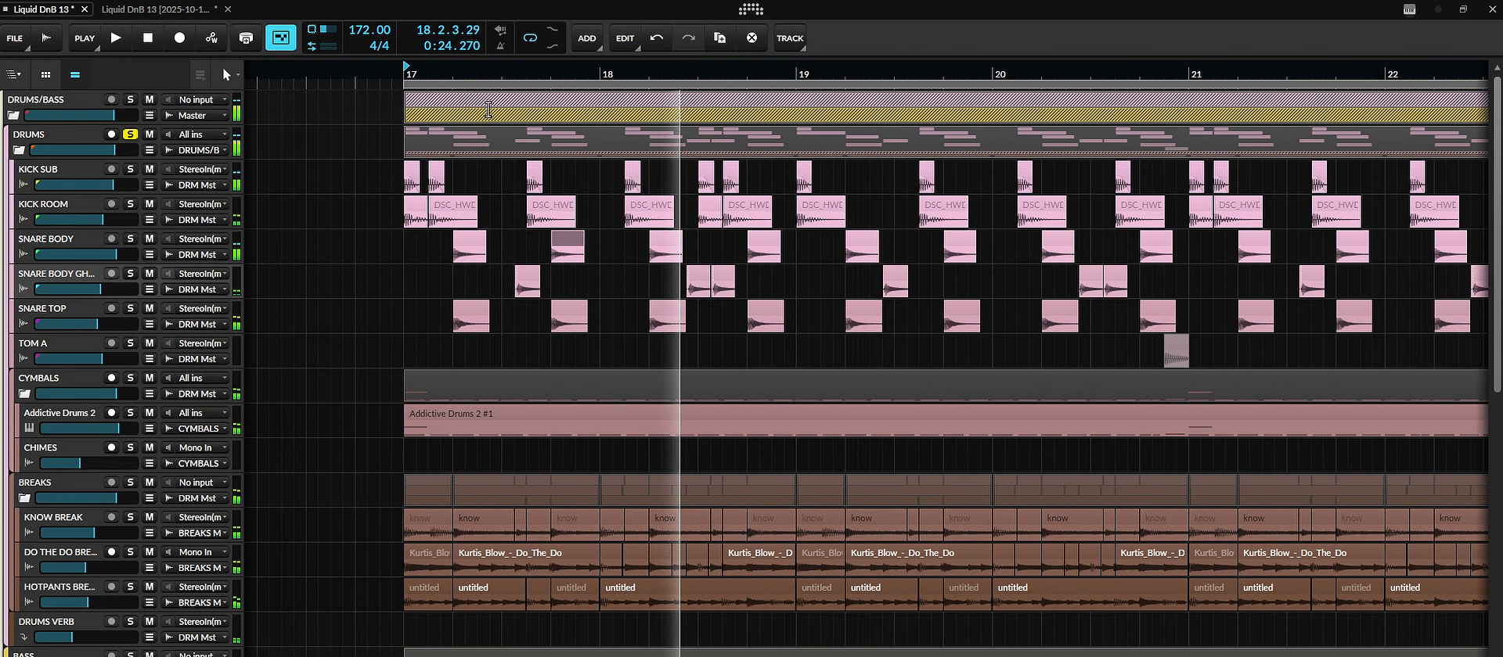
key("space")
Step: Examine how the KICK SUB and KICK ROOM waveforms line up at the start of the 18.1.3 hit
scroll(595, 235, "up", 10)
scroll(747, 210, "up", 3)
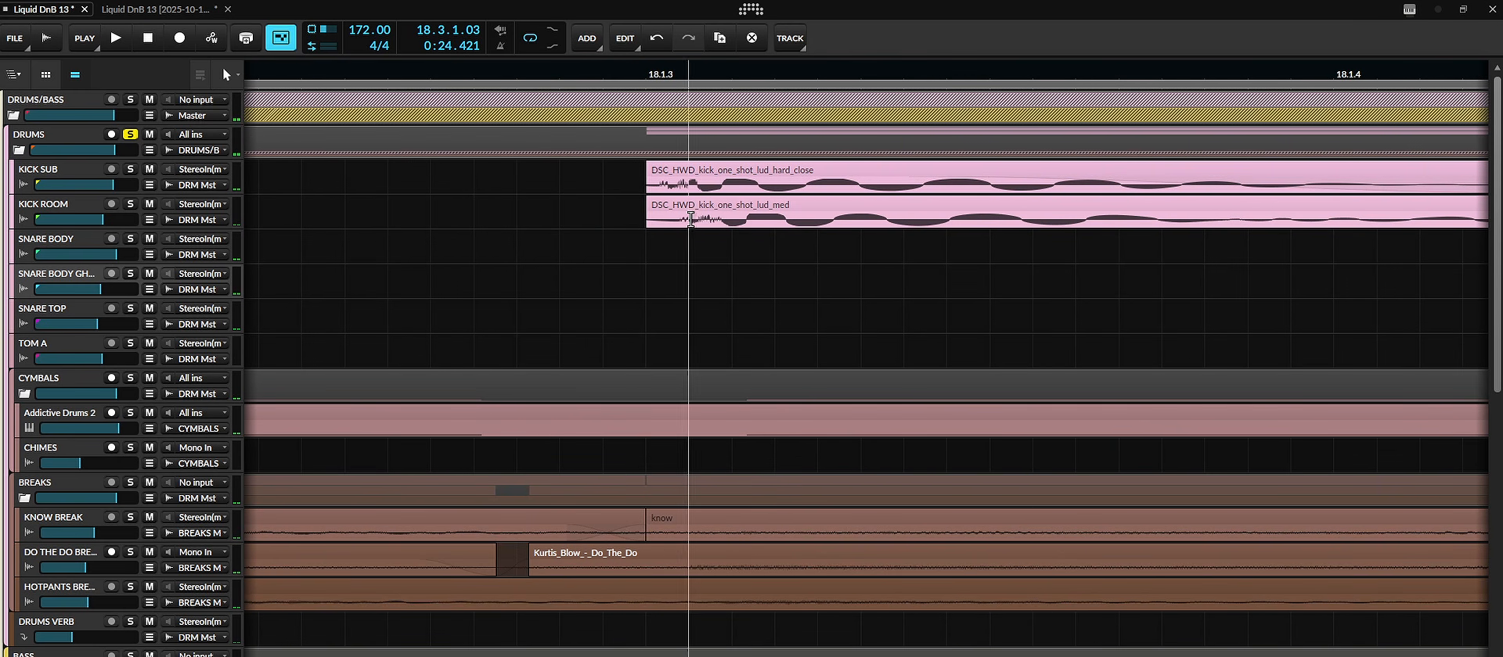
left_click(676, 217)
left_click(684, 234)
left_click(688, 239)
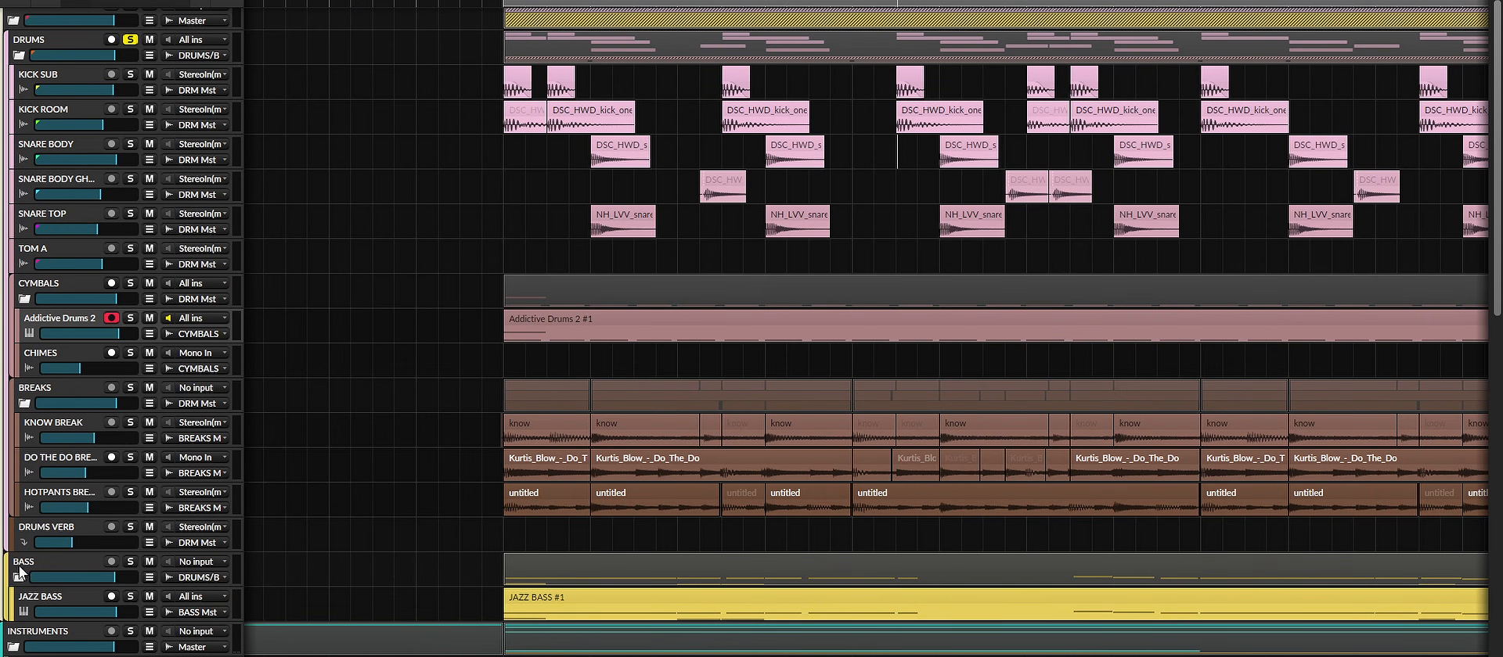
Step: Show the track inspector and open the Addictive Drums 2 instrument window for the cymbals
key("F4")
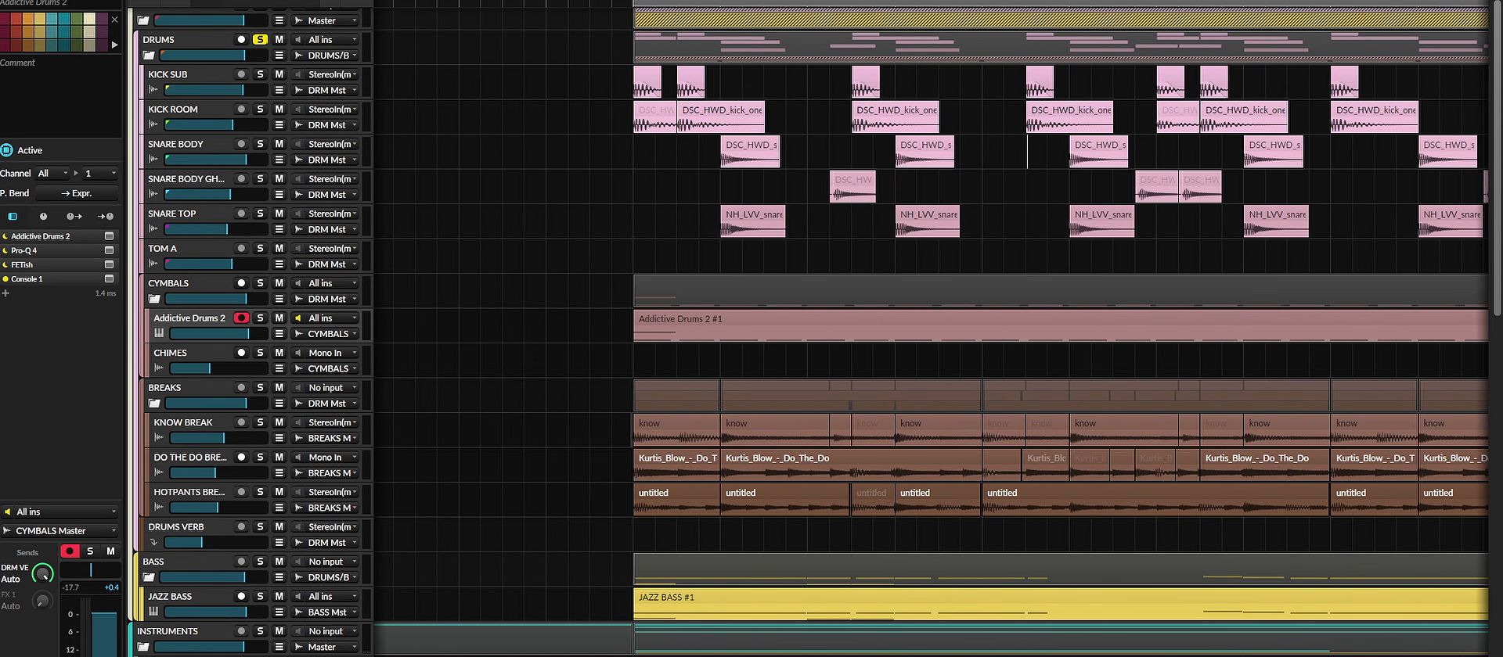
left_click(109, 235)
left_click_drag(553, 35, 565, 33)
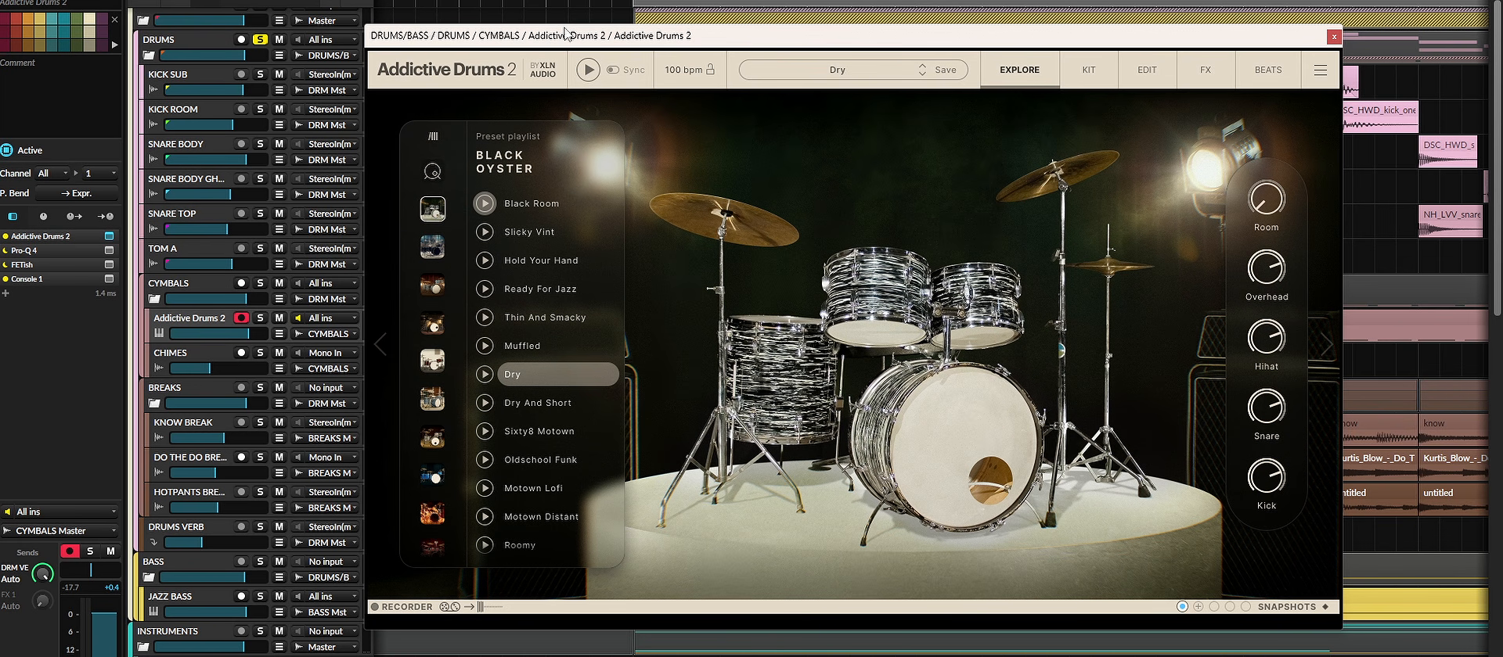
Step: Audition the hi-hat repeatedly on the drum kit picture in Addictive Drums 2
left_click(1117, 268)
left_click(1115, 266)
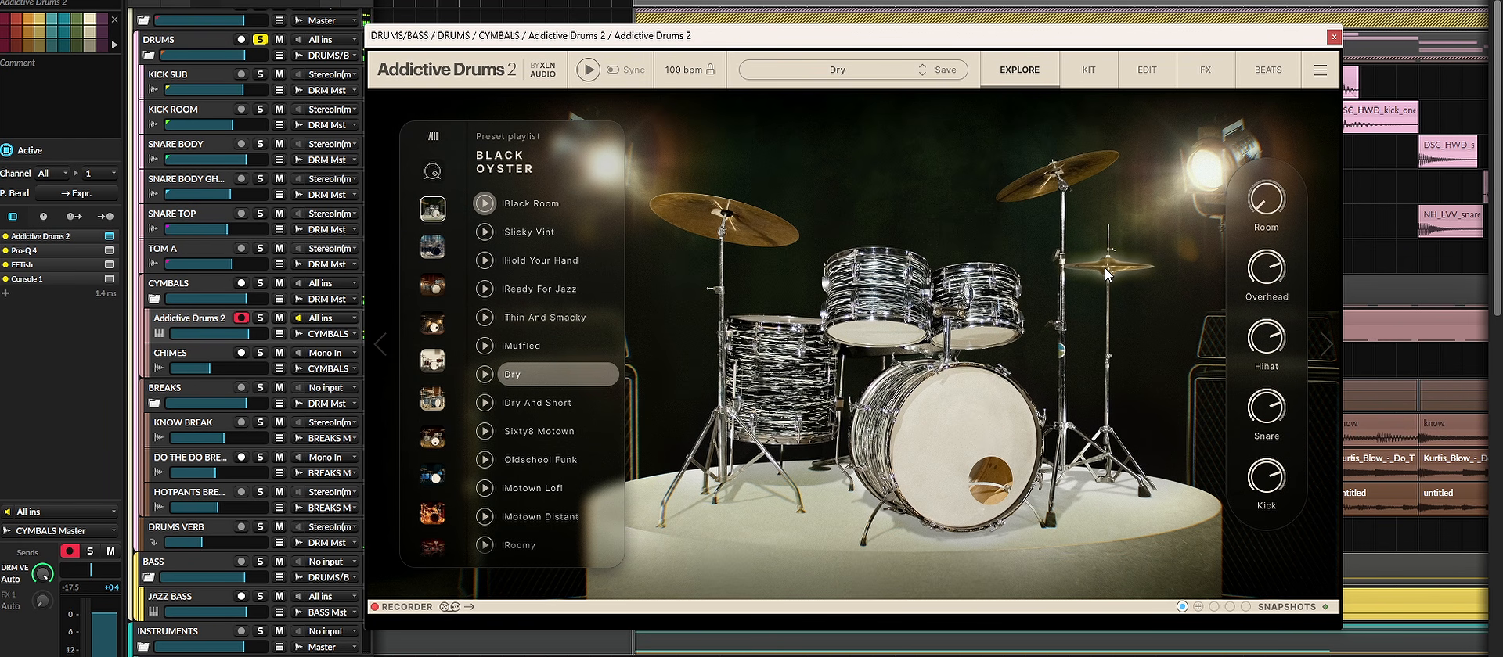
left_click(1101, 269)
left_click(1101, 268)
left_click(1101, 268)
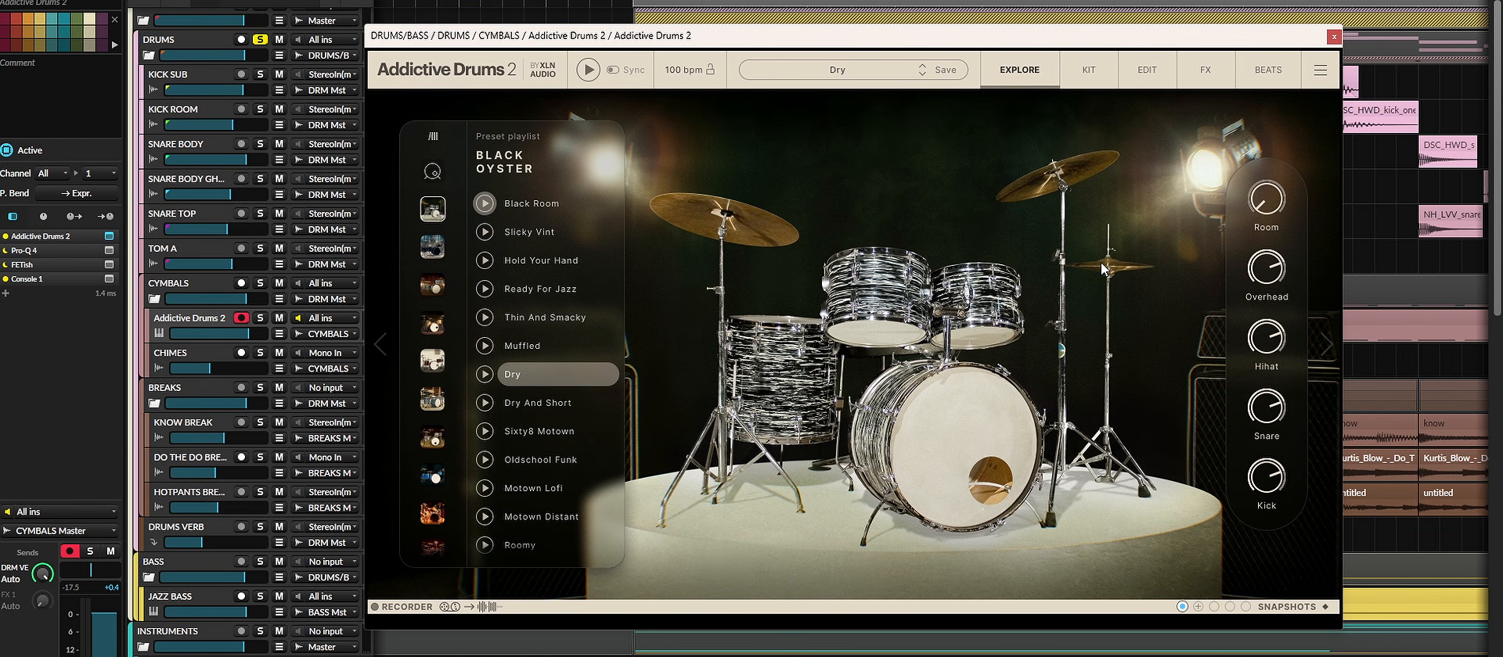
left_click(1101, 268)
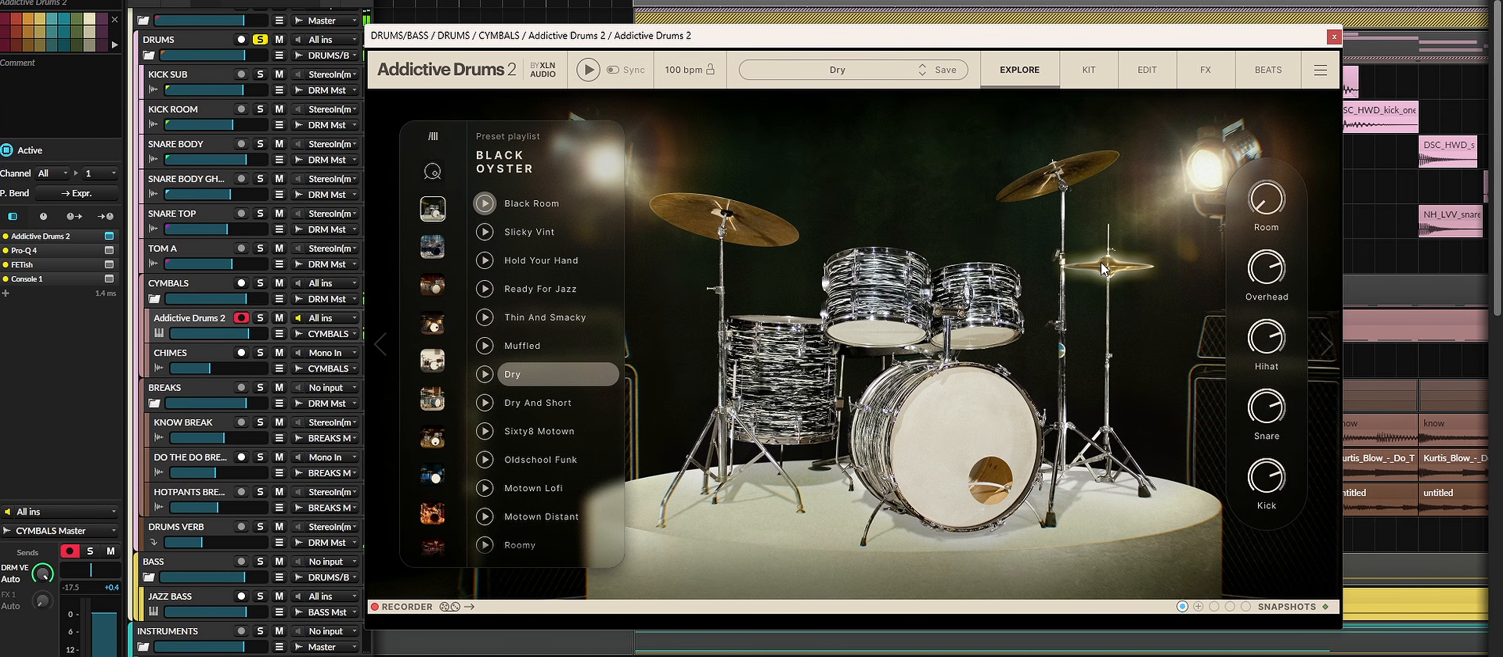
left_click(1101, 269)
left_click(1102, 268)
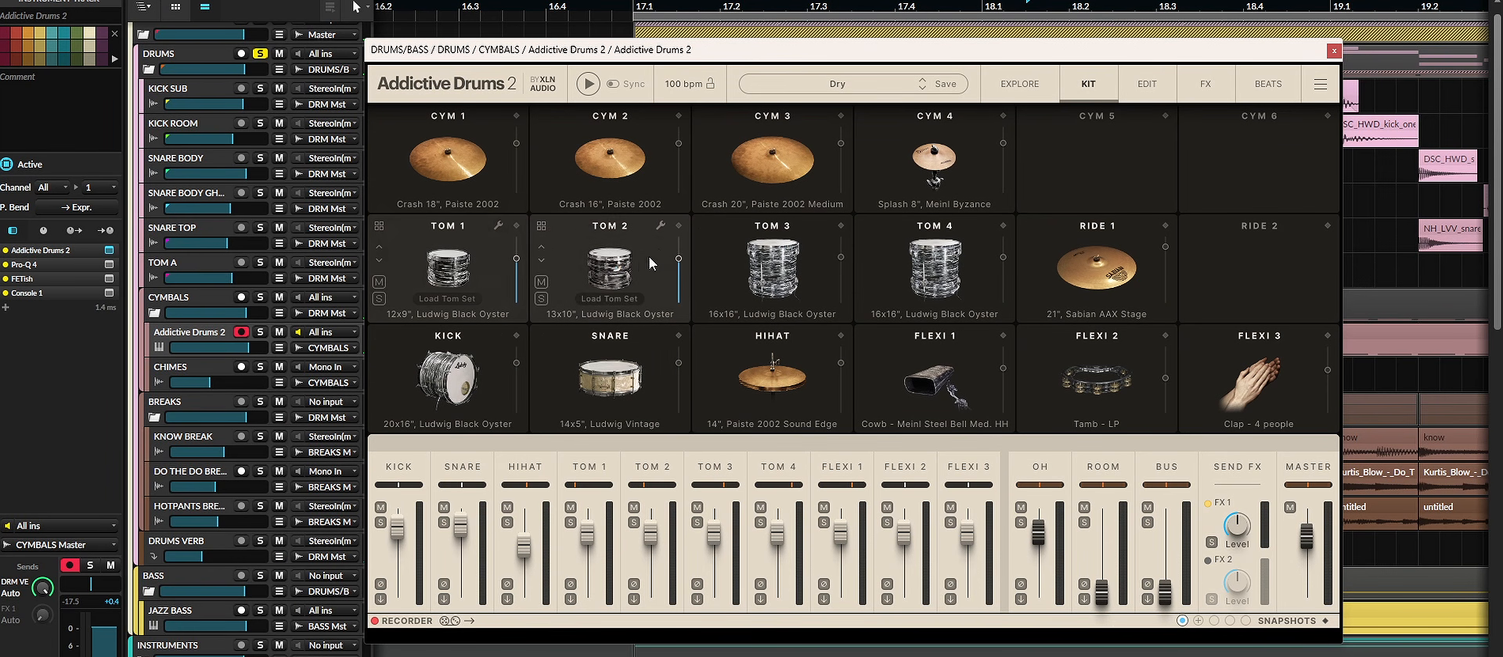
Step: Audition cymbals 1 to 4, the hi-hat and the ride in the Addictive Drums 2 kit, and close the instrument window
left_click(474, 178)
left_click(643, 171)
left_click(810, 163)
left_click(957, 176)
left_click(1077, 294)
left_click(792, 386)
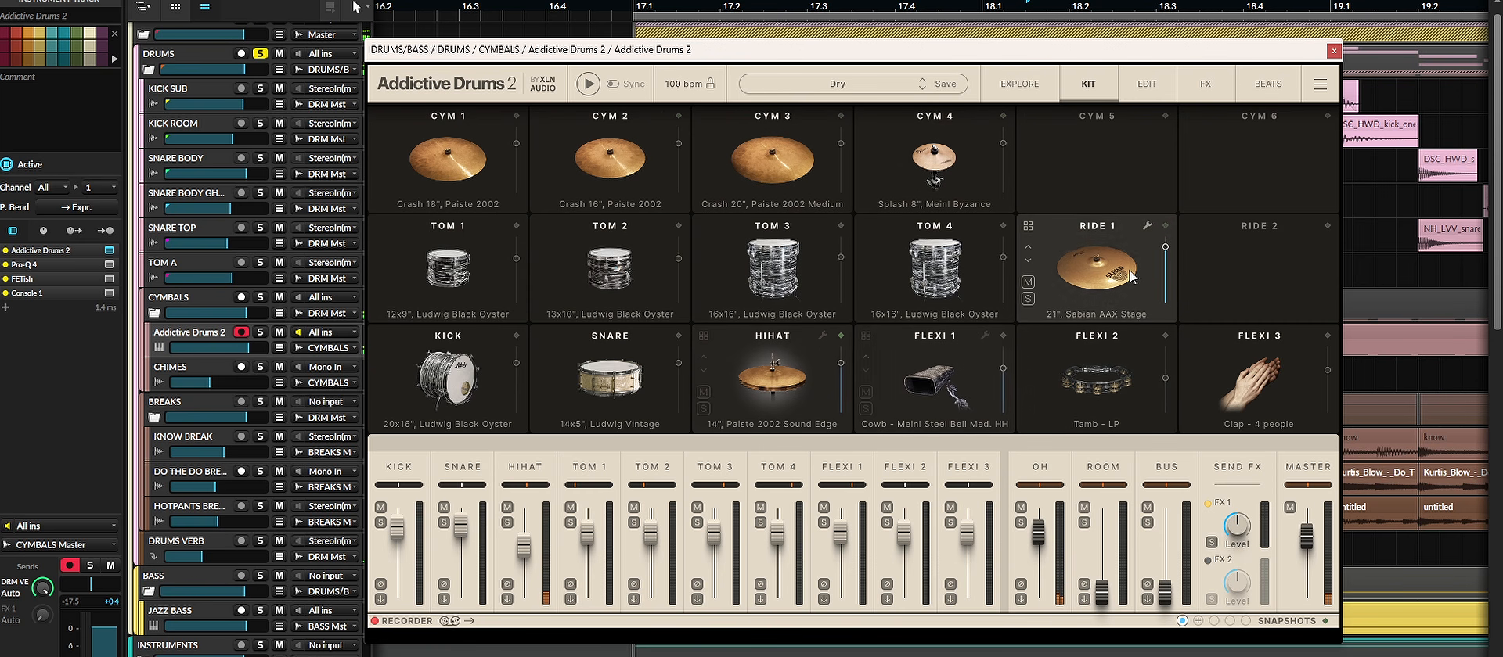
left_click(1118, 274)
left_click(1121, 274)
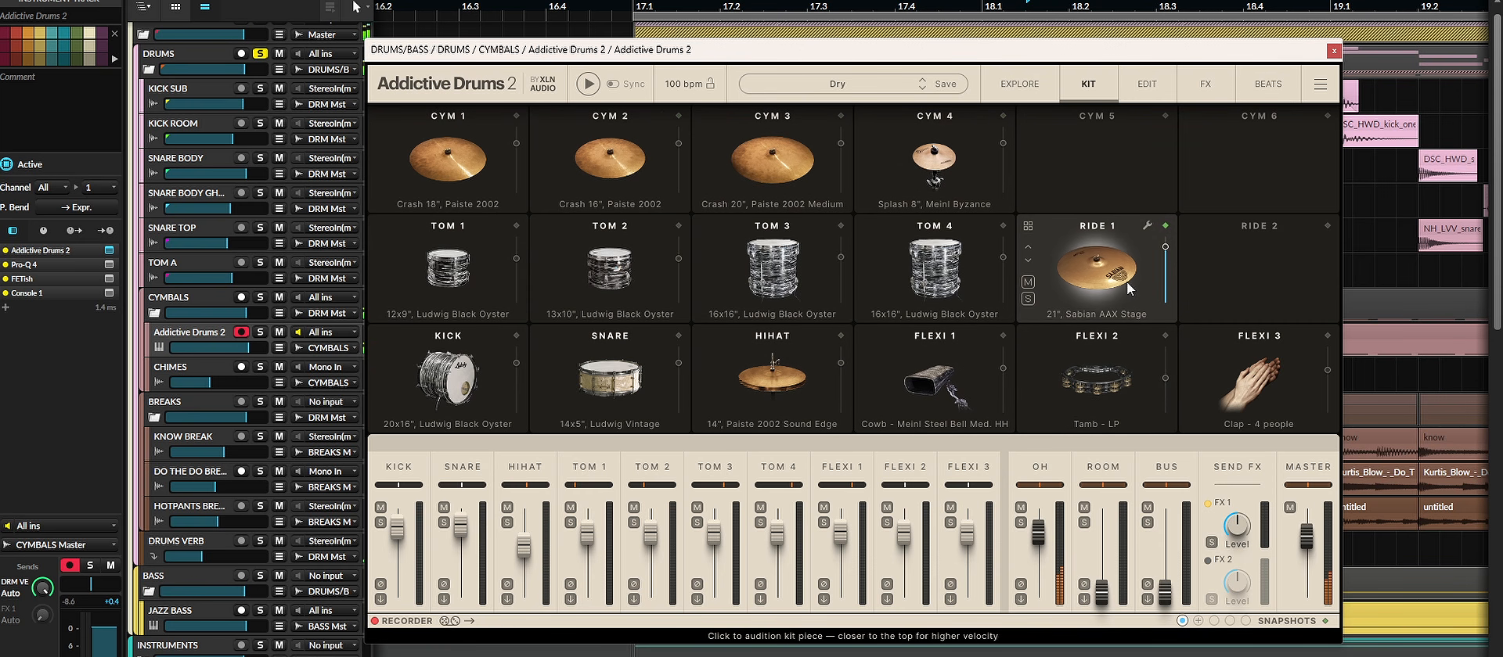
left_click(1334, 51)
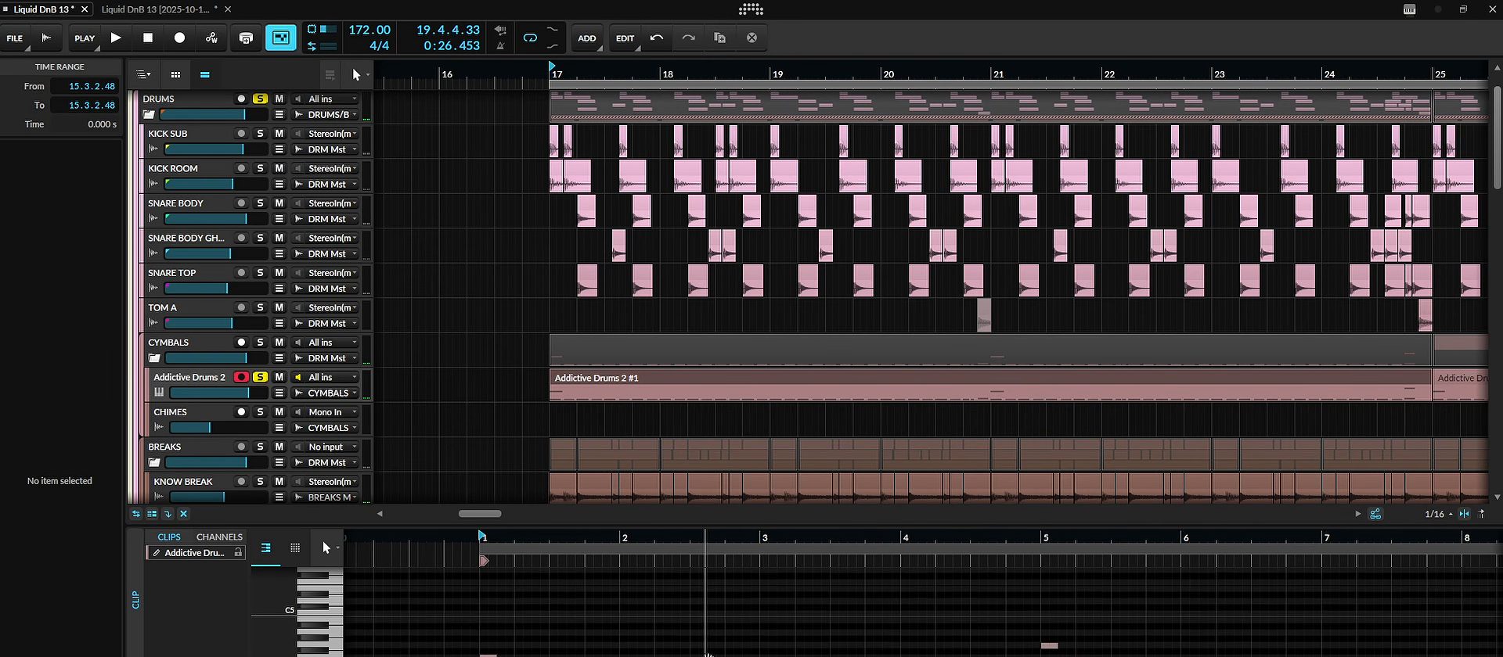
Step: Enlarge the note editor and examine the repeating D2 notes at the start of the Addictive Drums 2 #1 clip
left_click_drag(695, 524, 695, 298)
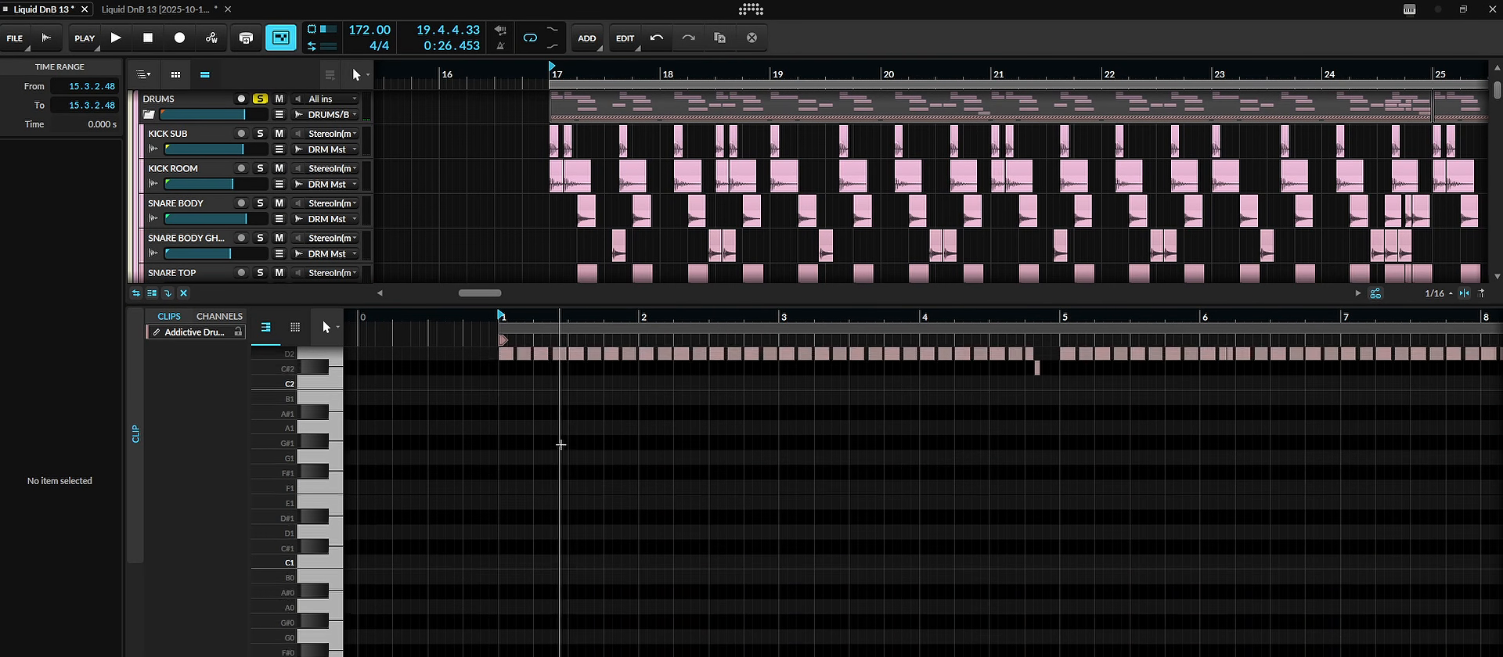
scroll(539, 547, "up", 5)
left_click_drag(522, 492, 647, 584)
left_click(648, 584)
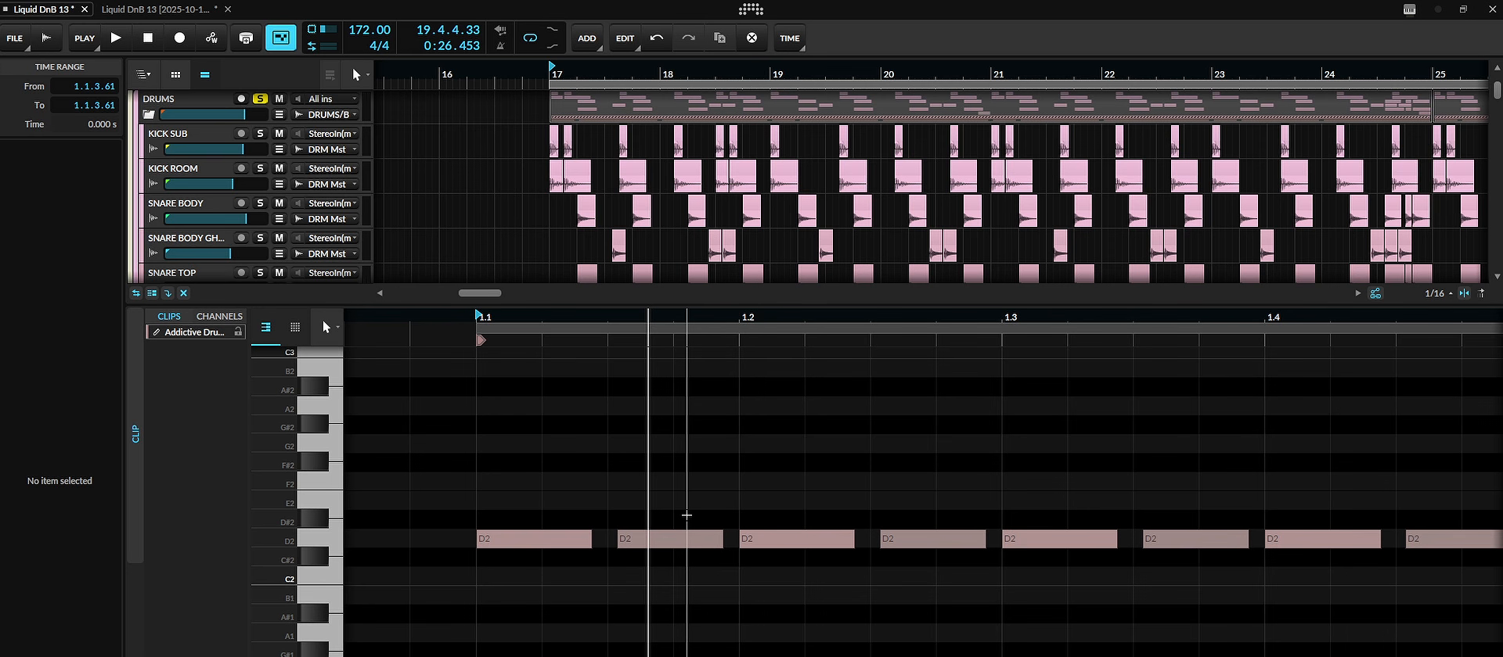
left_click(648, 539)
left_click(646, 503)
left_click(935, 539)
left_click(972, 517)
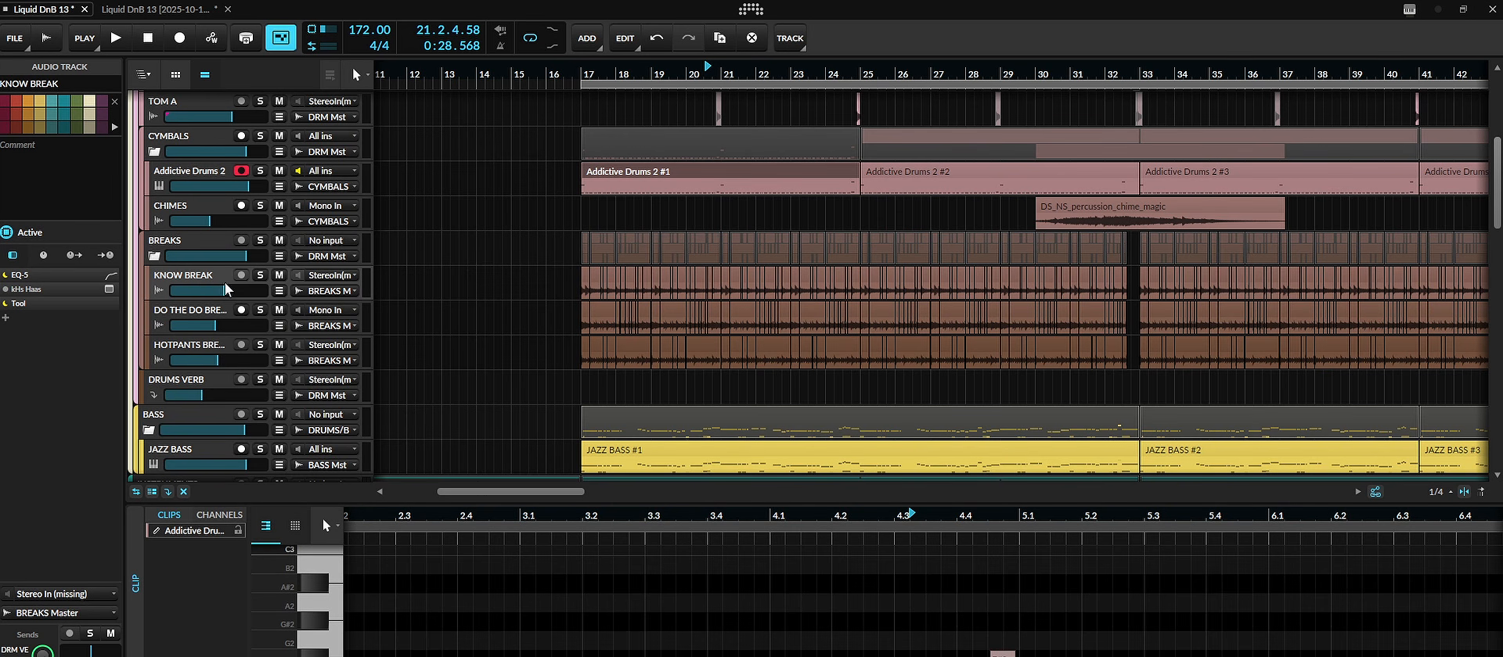
Step: Solo the KNOW BREAK track and play it from bar 17
left_click(261, 276)
left_click(577, 76)
key("space")
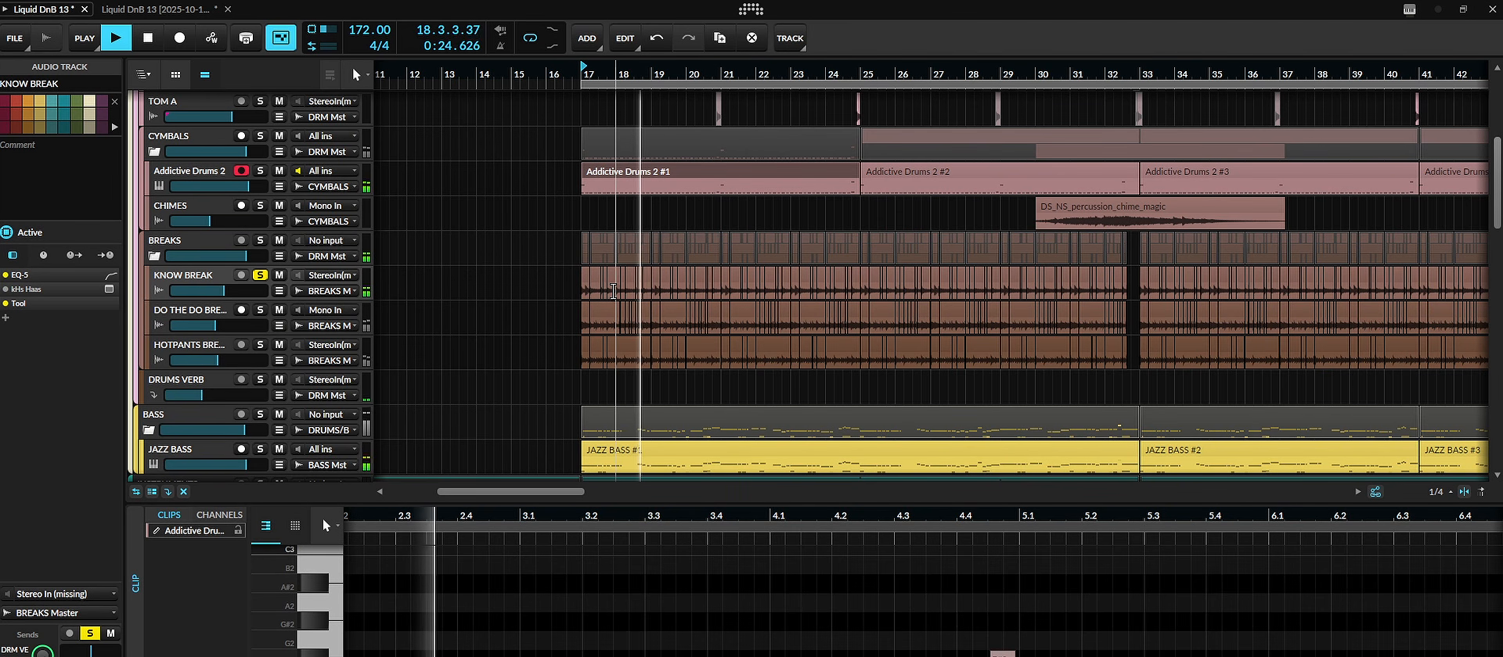
scroll(612, 290, "up", 5)
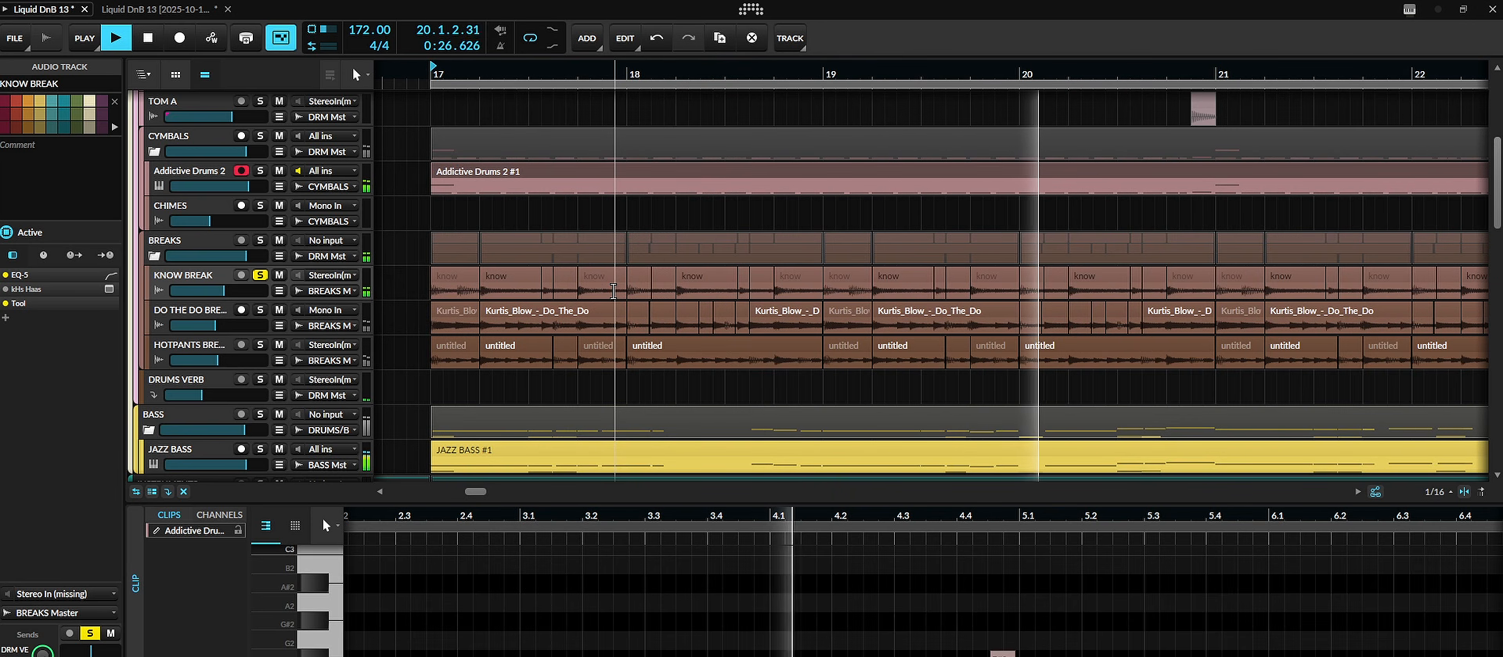
key("space")
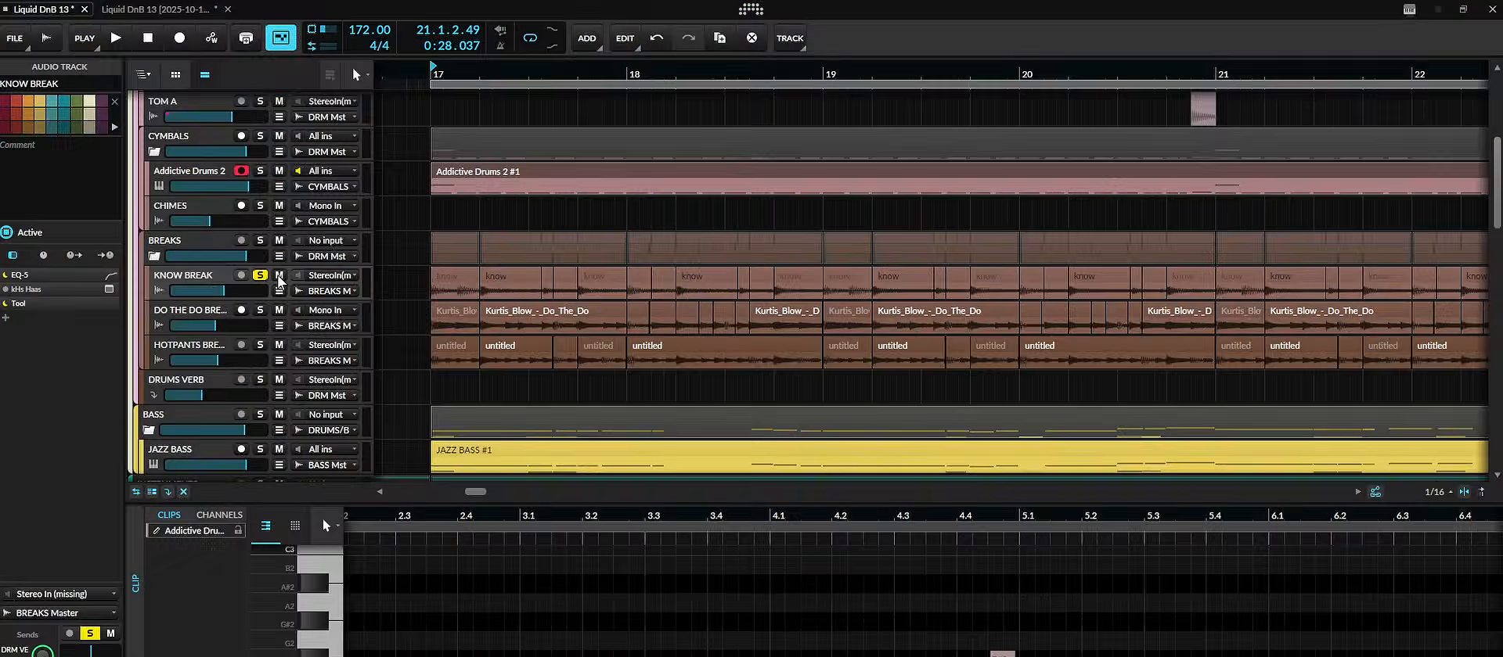
Step: Solo the DO THE DO BREAK track instead of KNOW BREAK and play it from bar 17
left_click(260, 274)
left_click(195, 312)
left_click(435, 75)
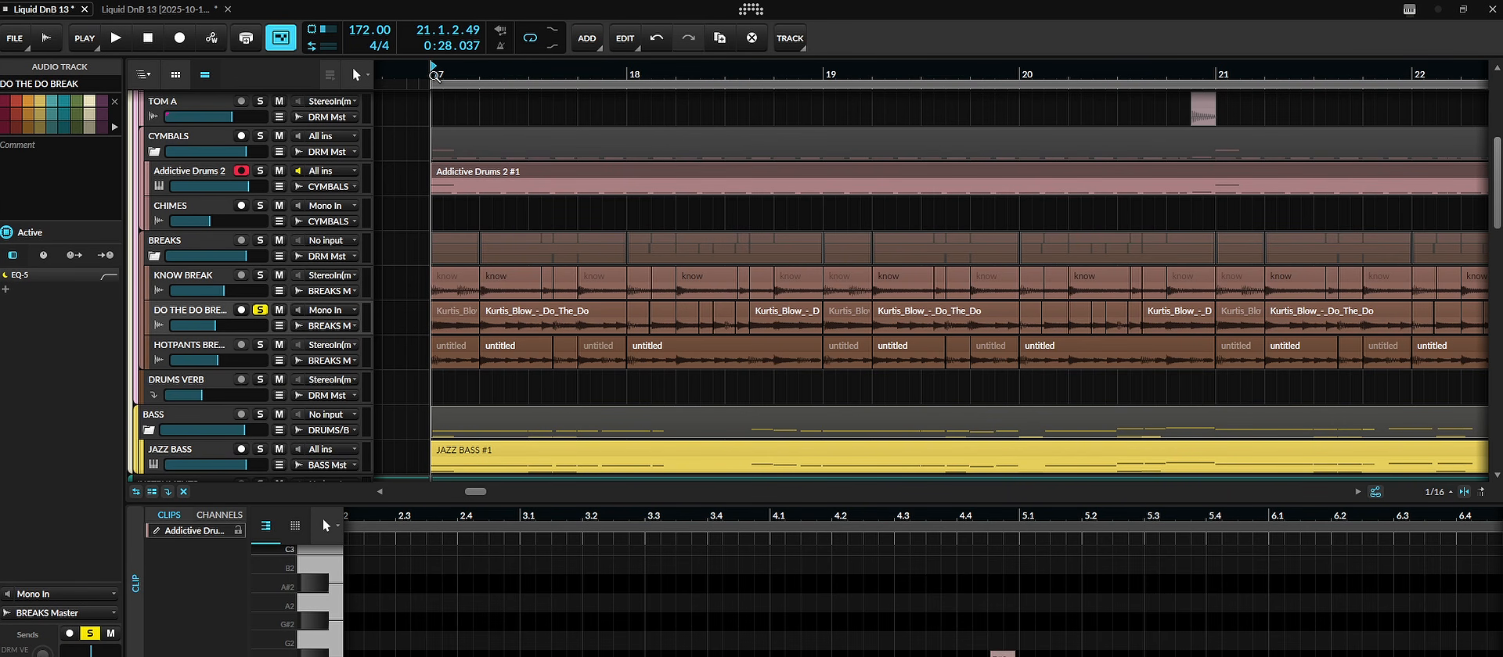
key("space")
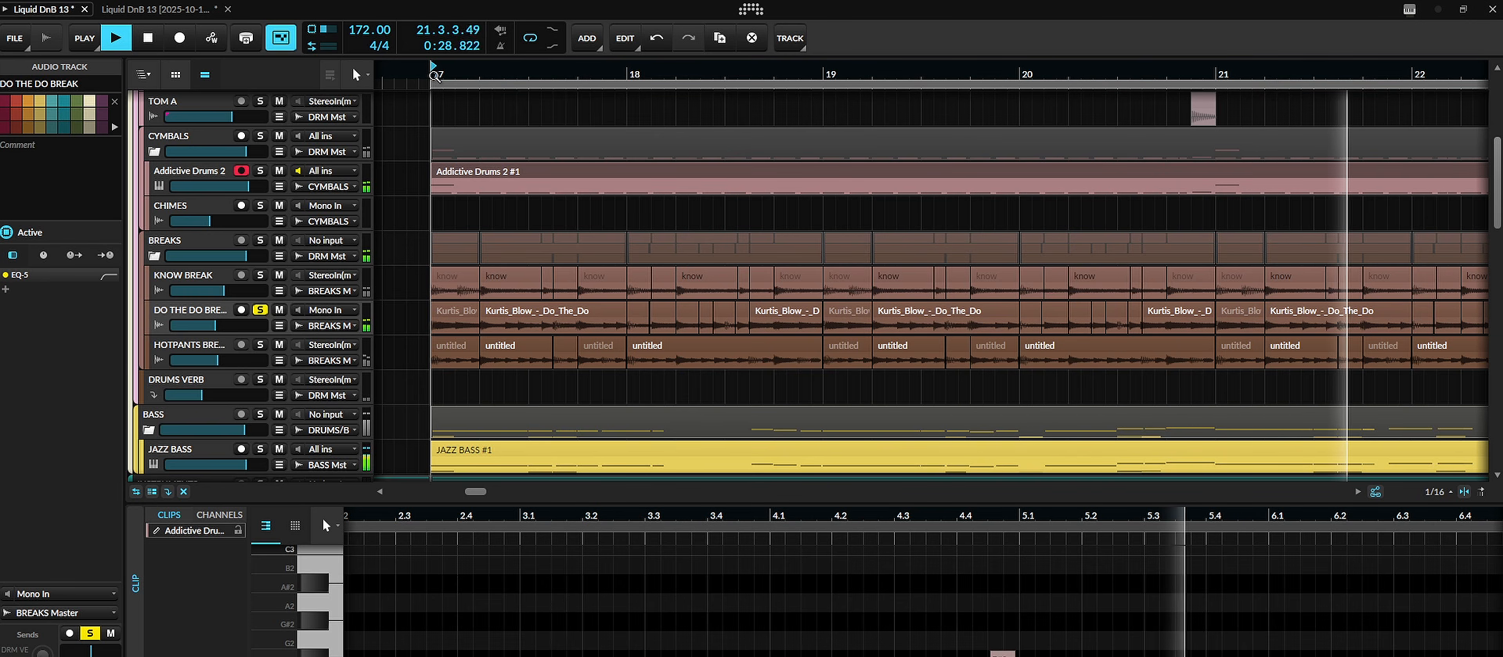
key("space")
Step: Add KNOW BREAK to the solo and play it together with DO THE DO BREAK
left_click(260, 276)
key("space")
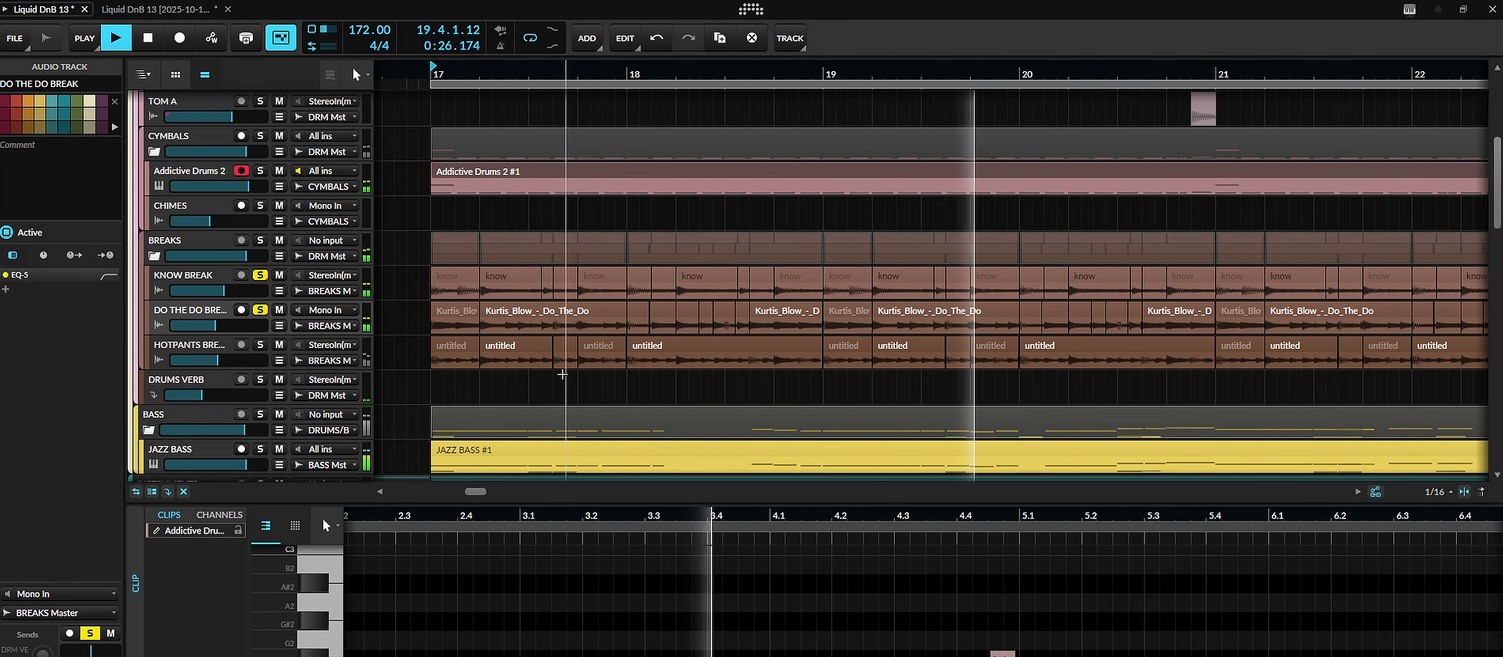
scroll(565, 380, "down", 2)
key("space")
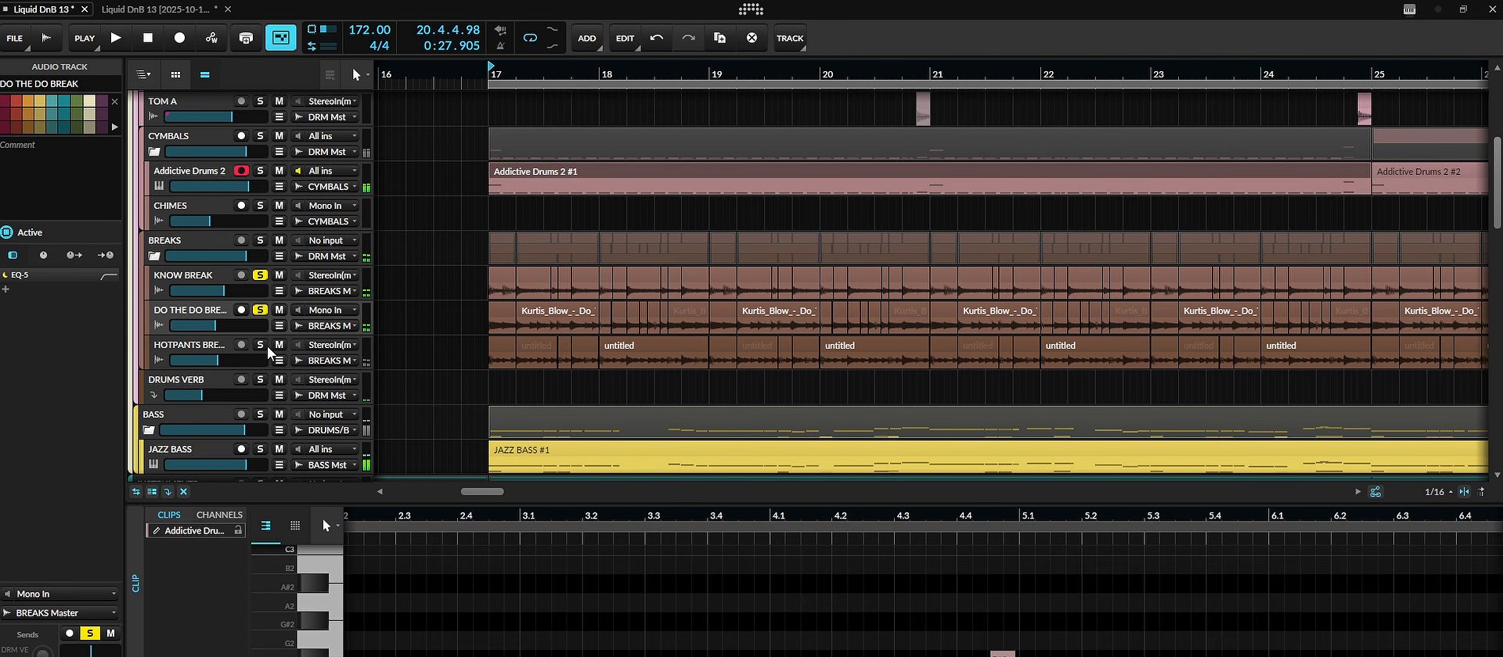
Step: Add HOTPANTS BREAK to the solo, play all three breaks together from bar 17, and toggle its solo again
left_click(220, 348)
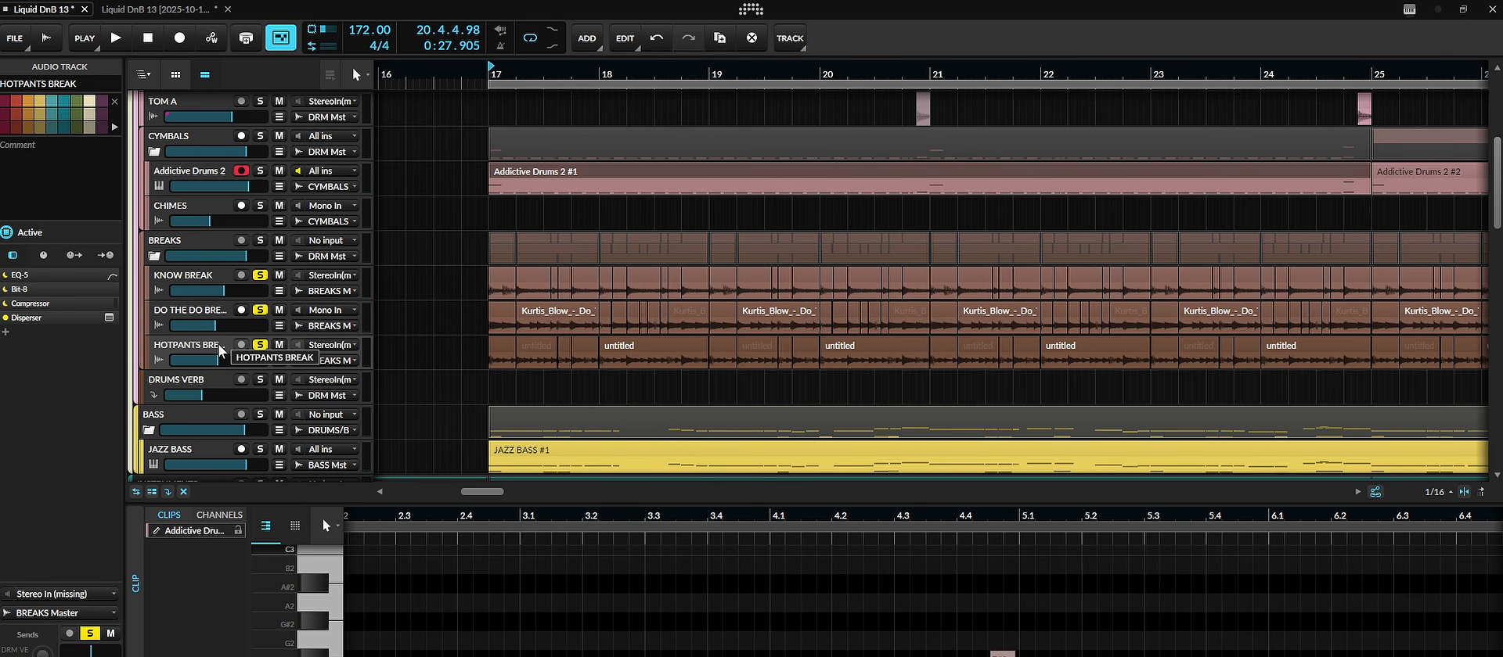
key("space")
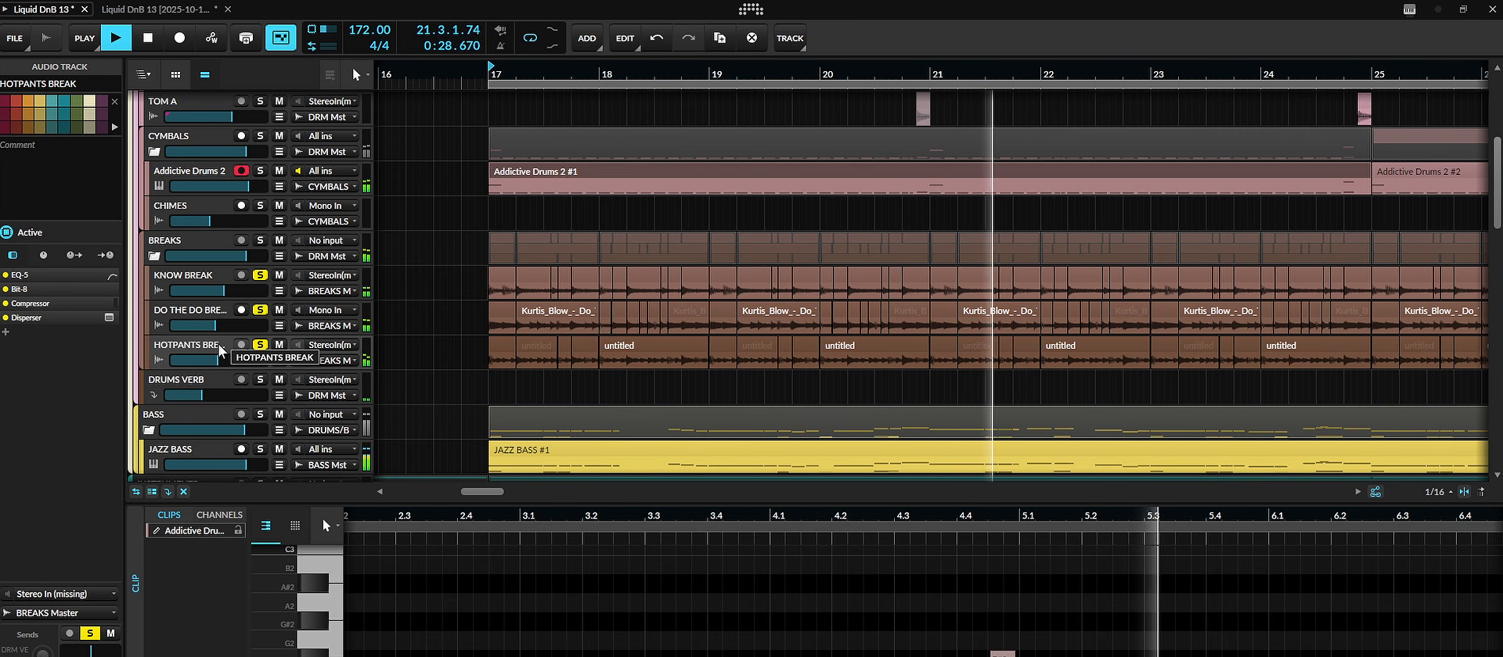
left_click(259, 345)
key("space")
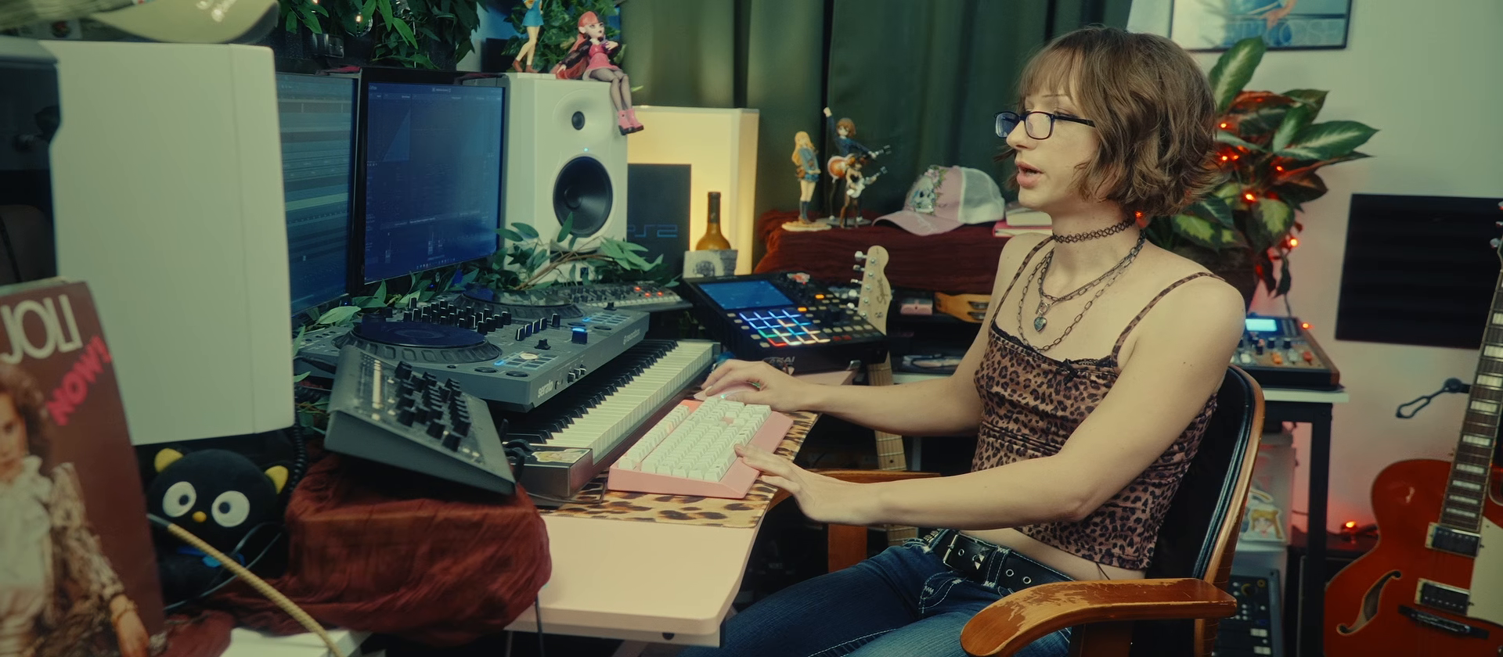